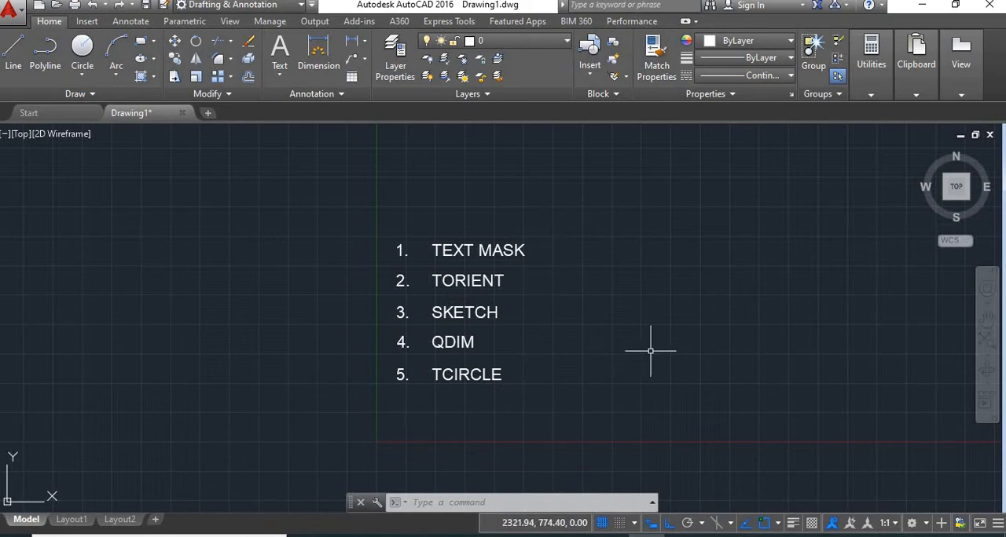
# Step: Draw a rectangle about 2238 by 948 units beside the numbered command list
pyautogui.moveTo(690, 351); pyautogui.dragTo(511, 367, button='middle')
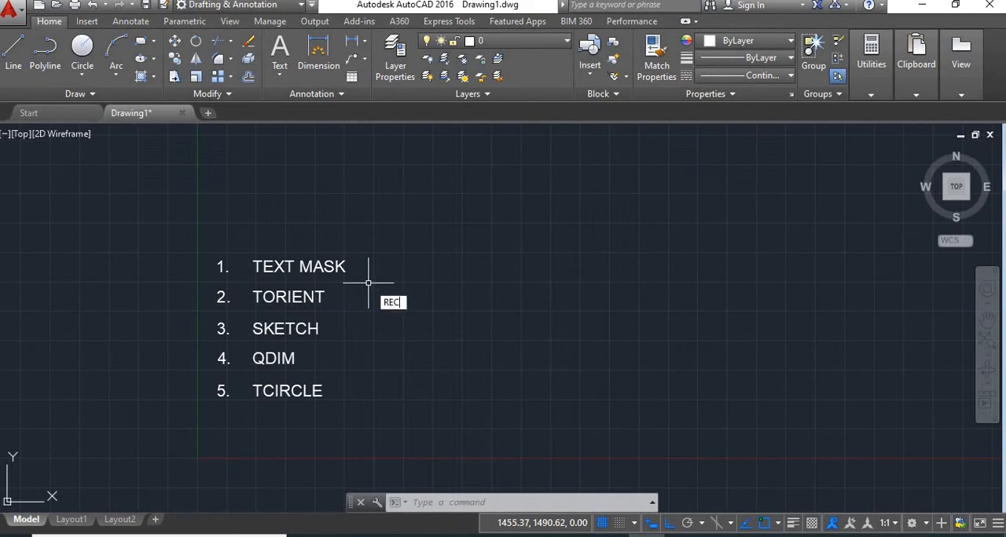
pyautogui.press('Return')
pyautogui.click(462, 263)
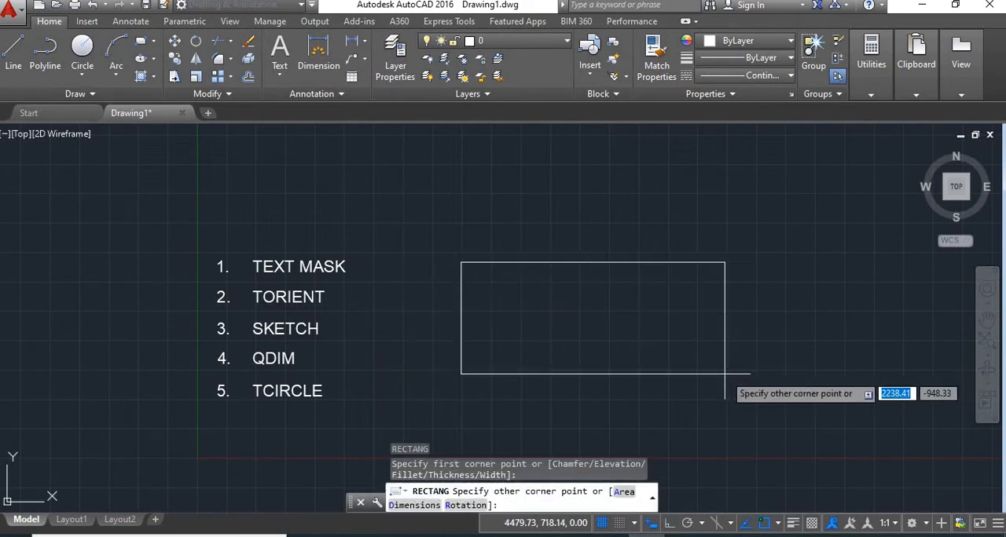
pyautogui.click(725, 374)
# Step: Hatch the rectangle's interior with the ANGLE pattern at a scale of 5
pyautogui.write('H')
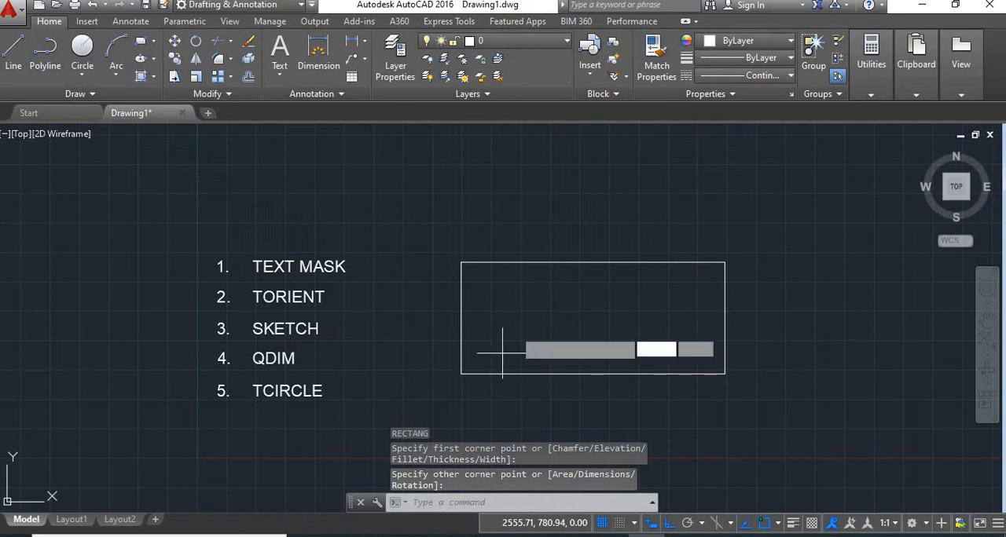
pyautogui.press('Return')
pyautogui.click(585, 314)
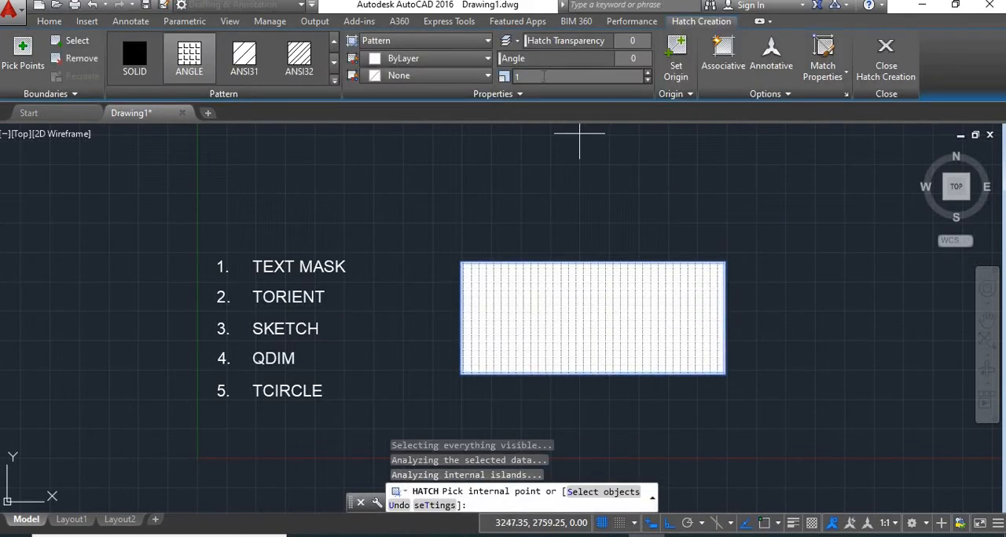
pyautogui.write('5')
pyautogui.press('Return')
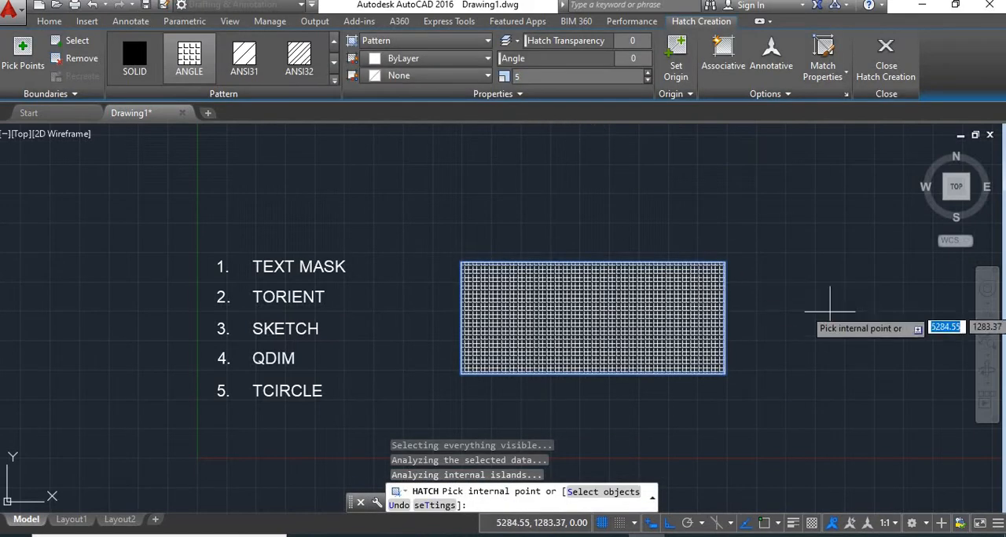
pyautogui.press('Return')
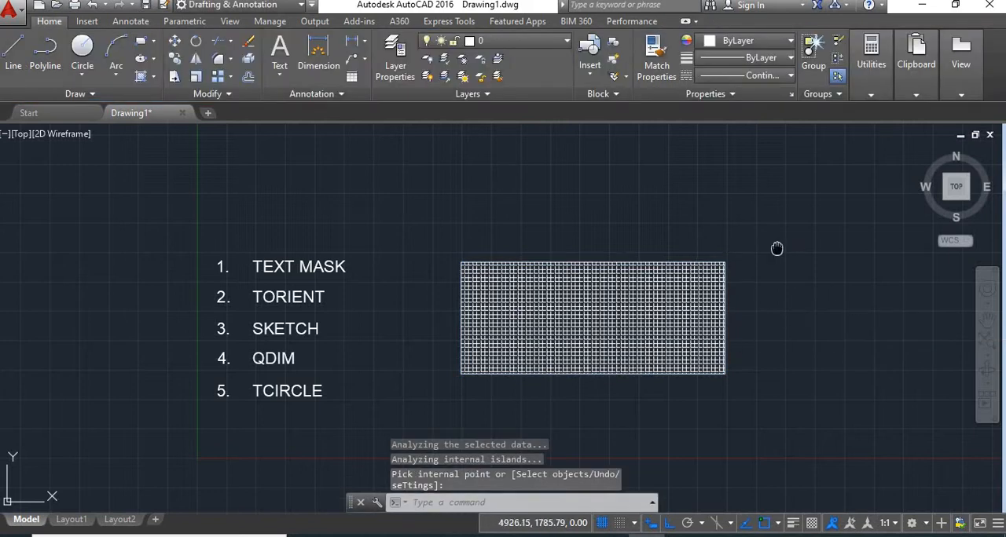
# Step: Write the multiline text AUTOCAD in a text box above the hatched rectangle
pyautogui.moveTo(777, 249); pyautogui.dragTo(665, 268, button='middle')
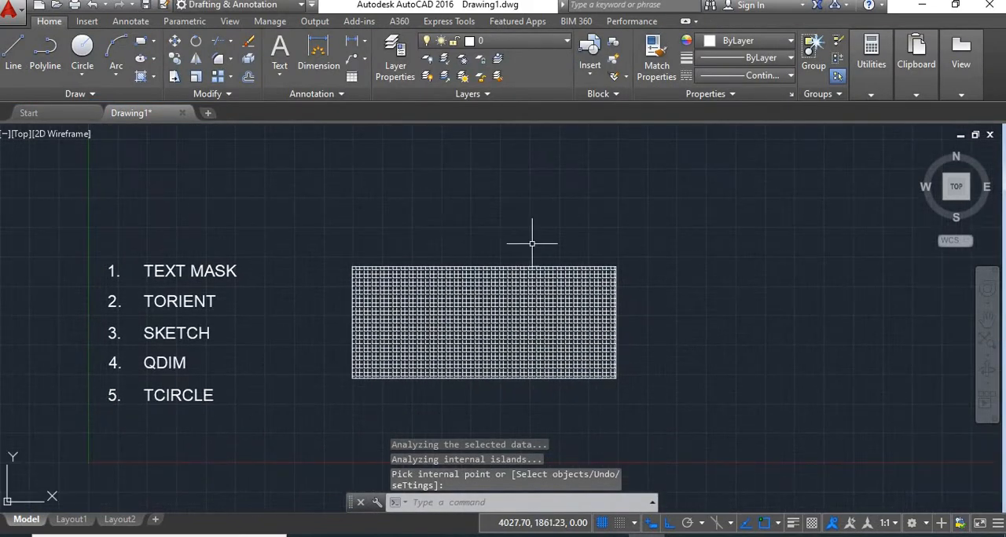
pyautogui.click(280, 74)
pyautogui.click(314, 99)
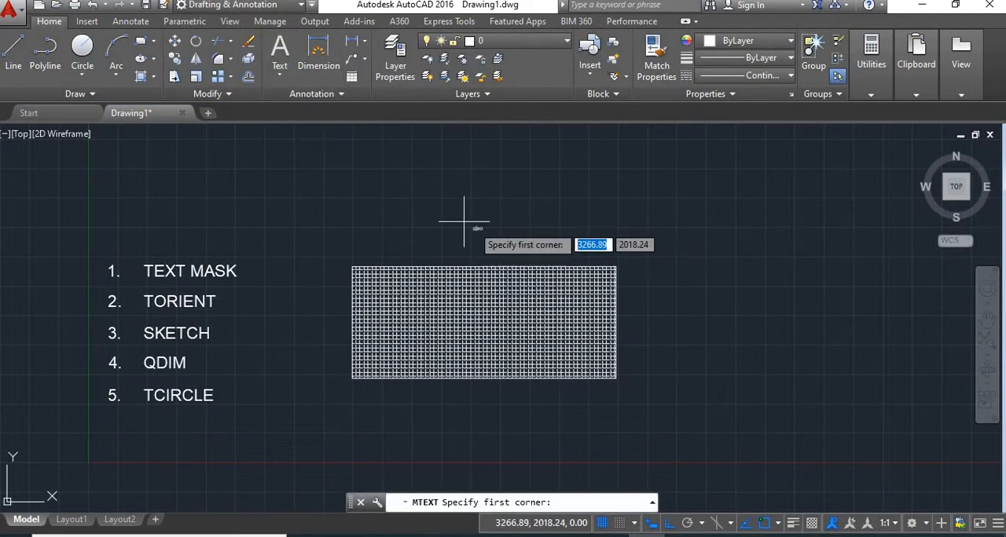
pyautogui.click(411, 201)
pyautogui.click(568, 253)
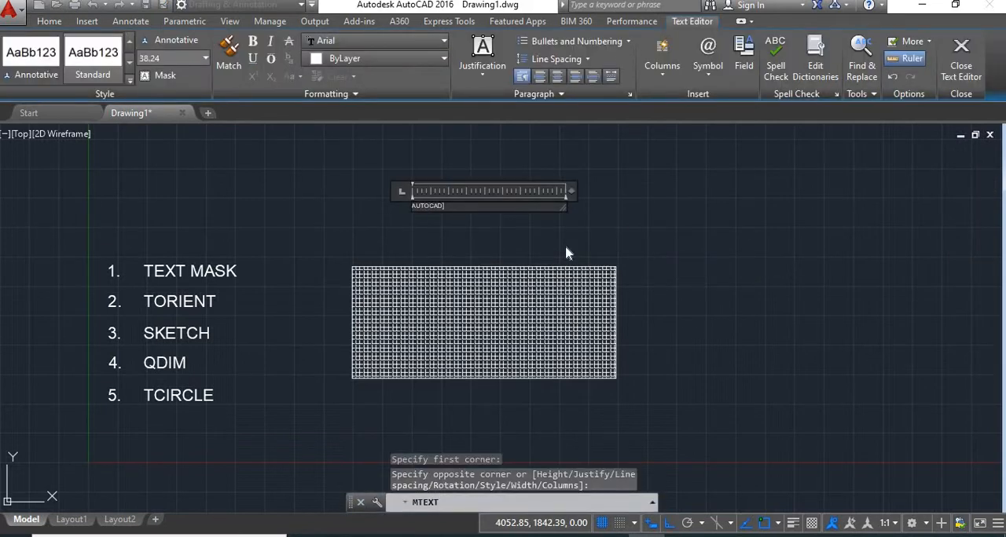
# Step: Set the height of the whole AUTOCAD text to 100 and finish editing it
pyautogui.hotkey('ctrl', 'a')
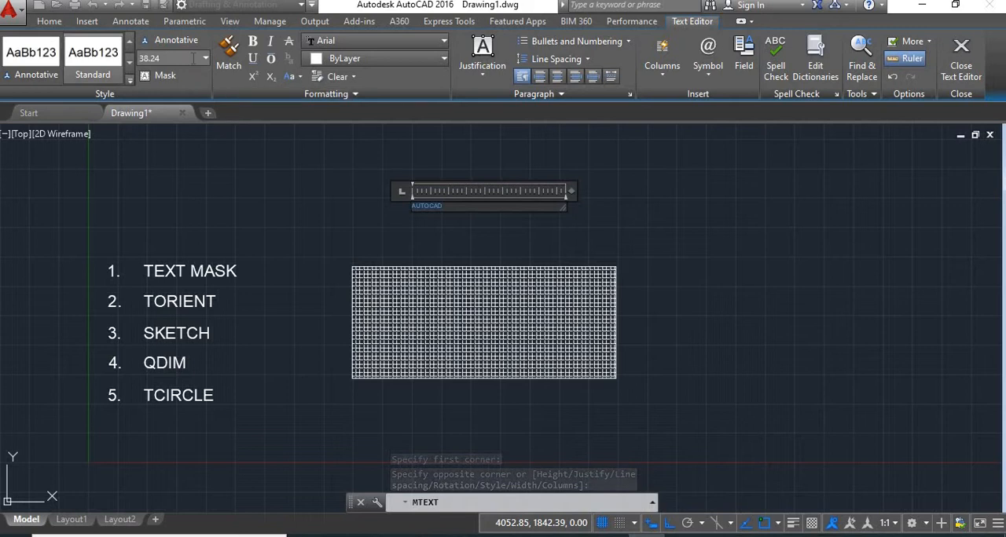
pyautogui.click(190, 59)
pyautogui.press('Return')
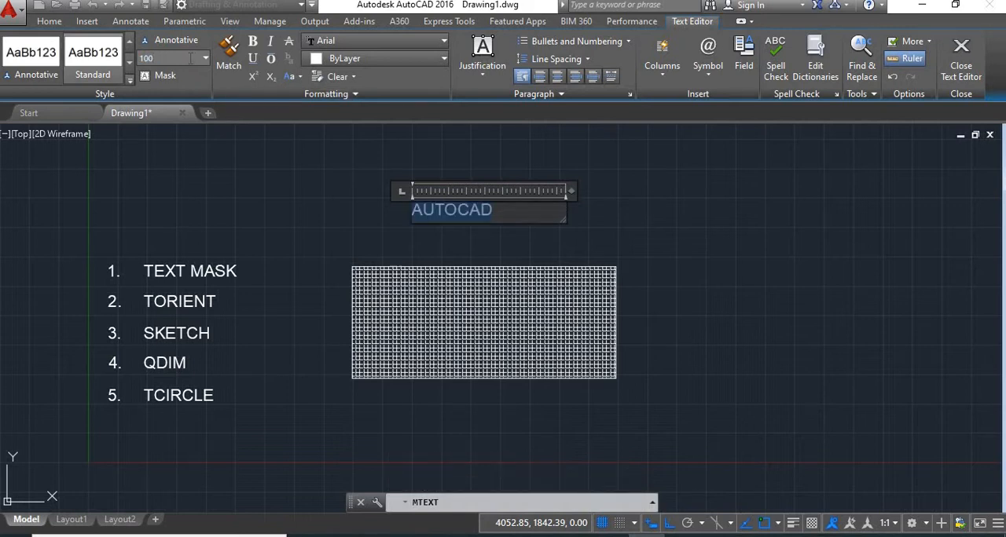
pyautogui.click(750, 261)
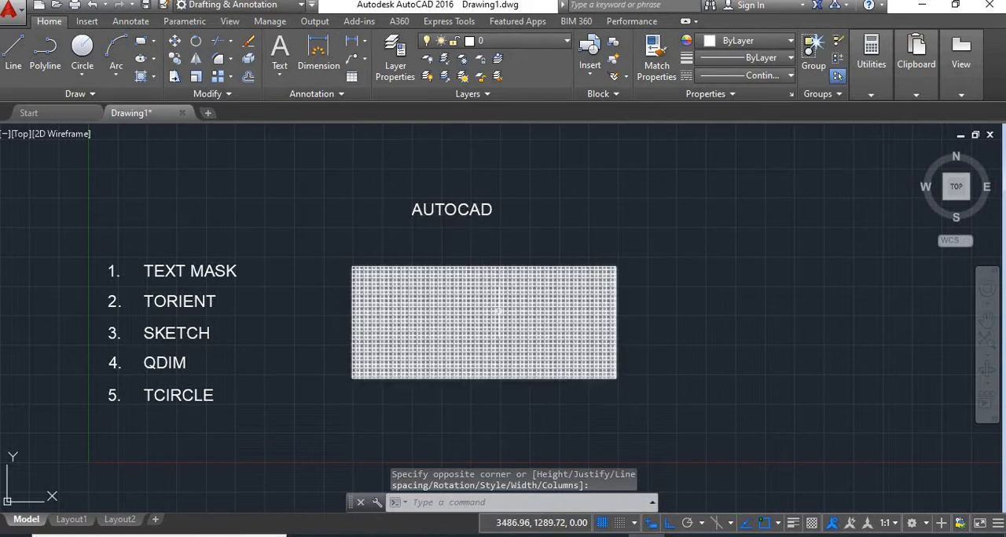
# Step: Copy the AUTOCAD text into the middle of the hatched rectangle, with Ortho mode turned off
pyautogui.write('co')
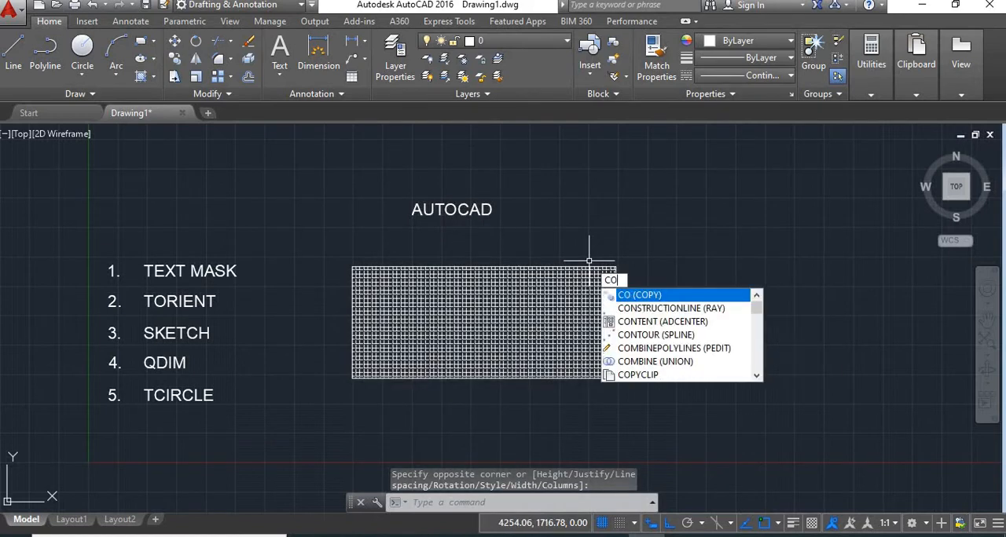
pyautogui.press('Return')
pyautogui.click(471, 229)
pyautogui.click(437, 169)
pyautogui.press('Return')
pyautogui.click(452, 214)
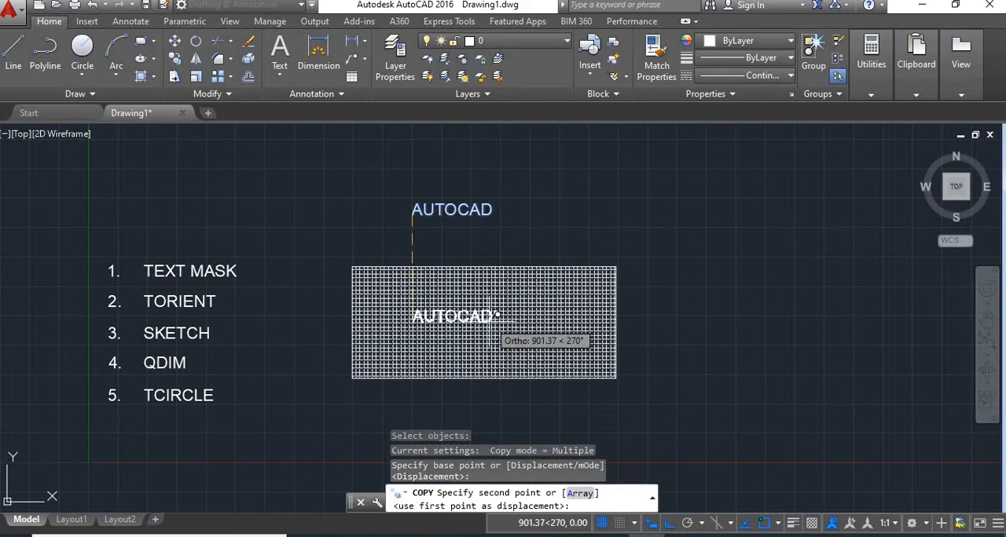
pyautogui.click(669, 523)
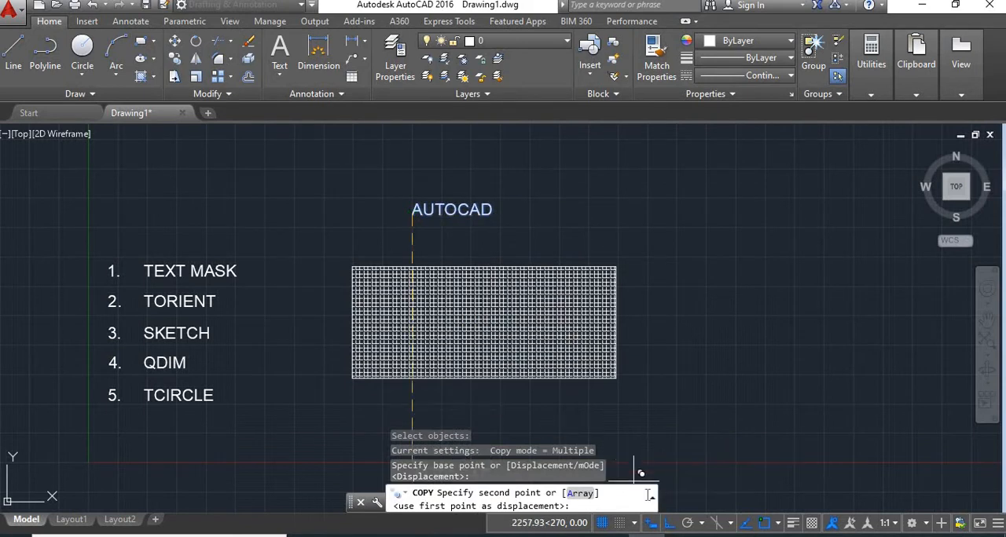
pyautogui.click(446, 316)
pyautogui.press('Return')
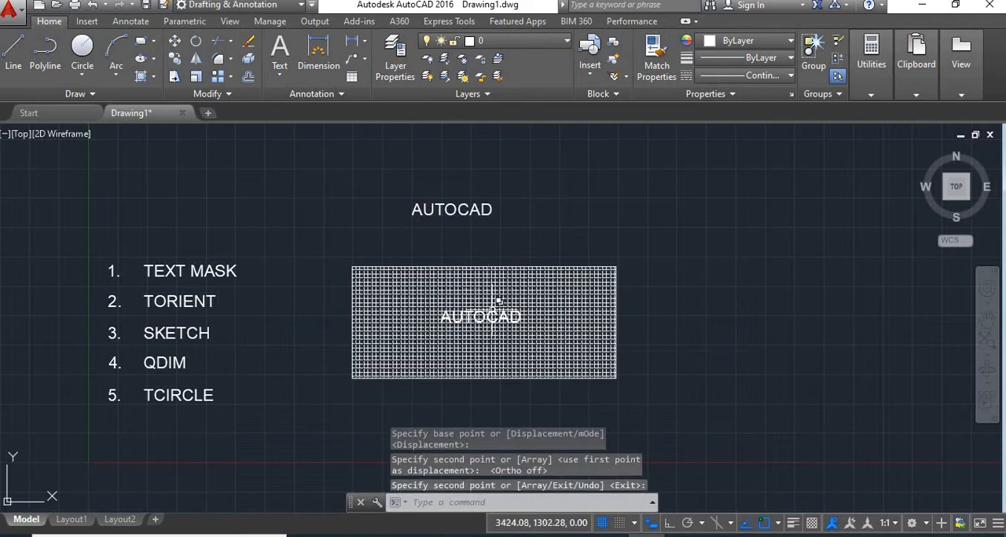
# Step: Mask the hatch behind the copied AUTOCAD text with TEXTMASK, keeping the current offset and mask type
pyautogui.scroll(2, 497, 307)
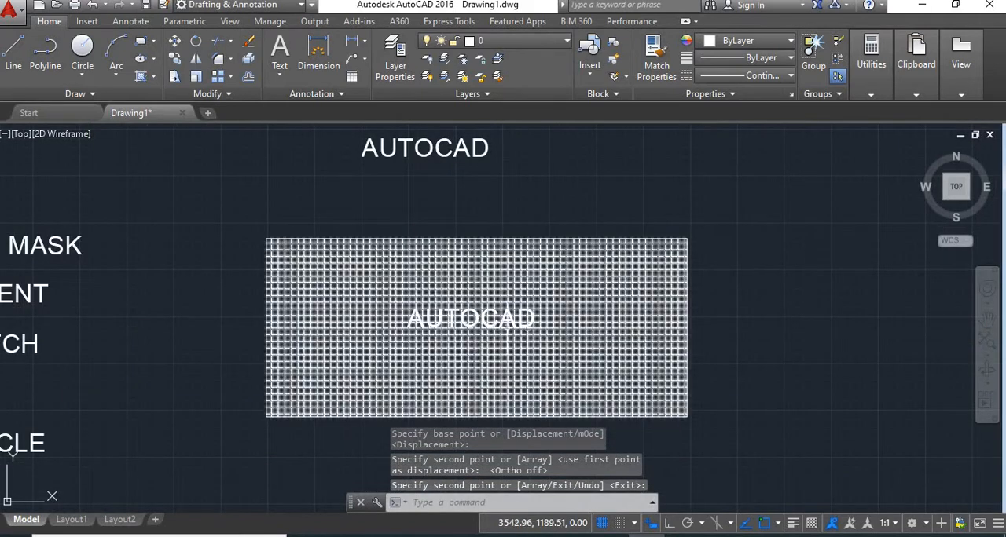
pyautogui.scroll(-2, 525, 327)
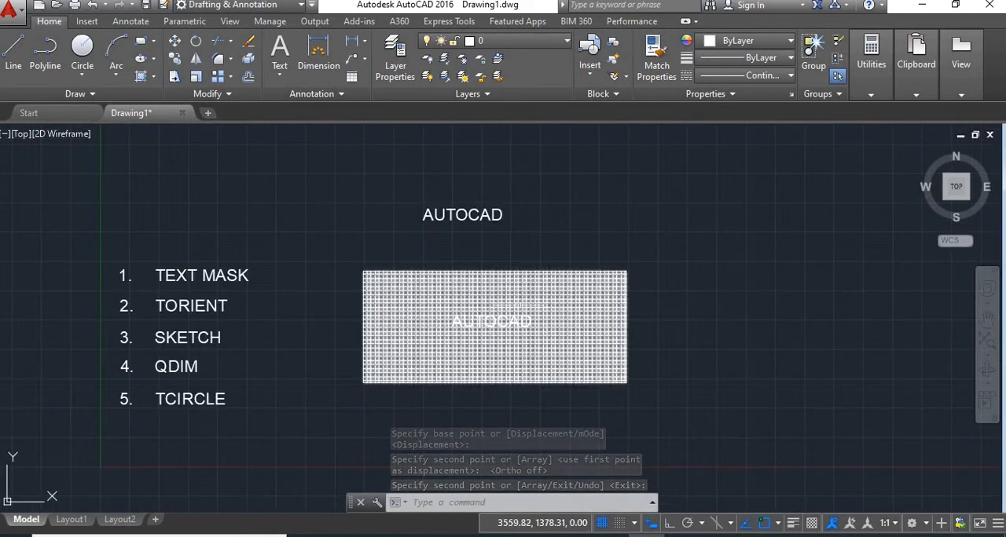
pyautogui.scroll(4, 524, 318)
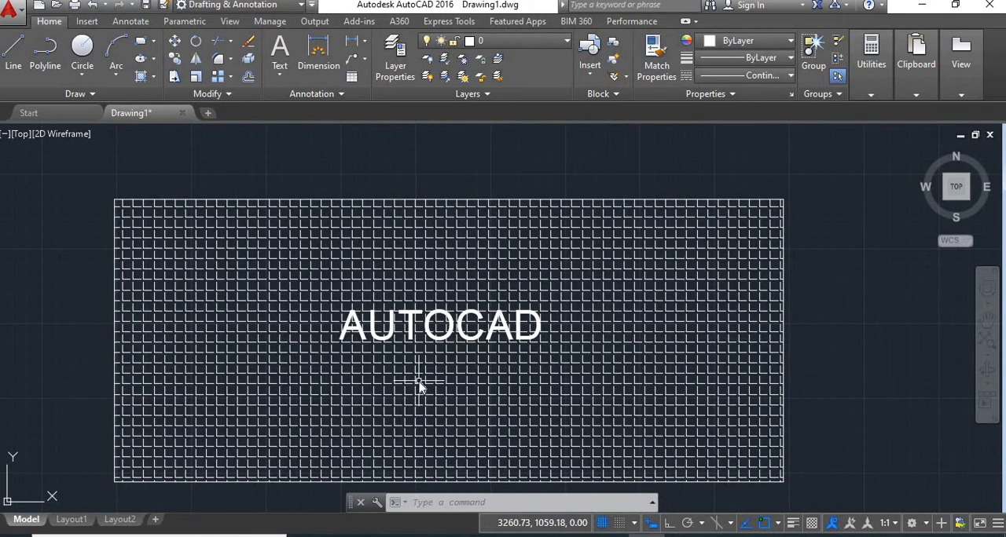
pyautogui.write('EXT')
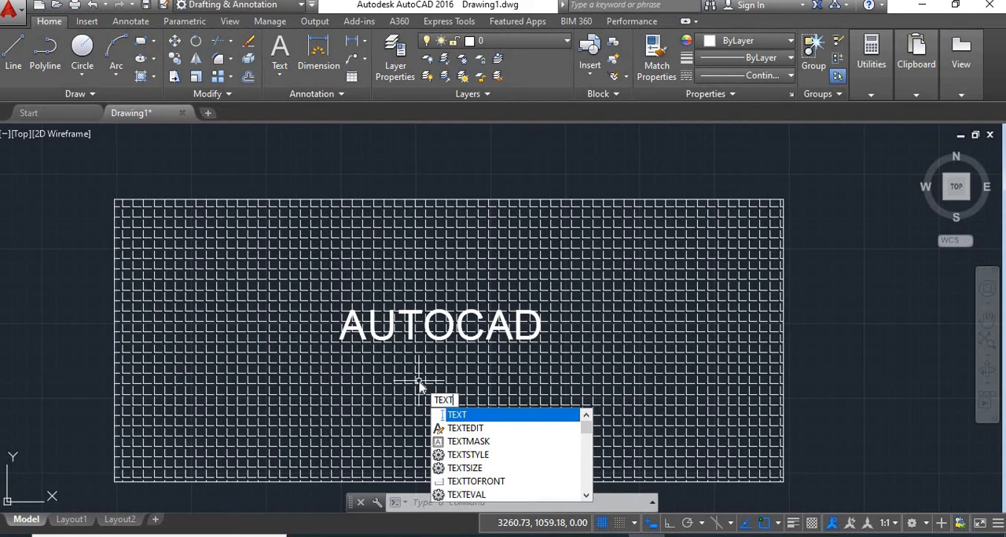
pyautogui.write('MAS')
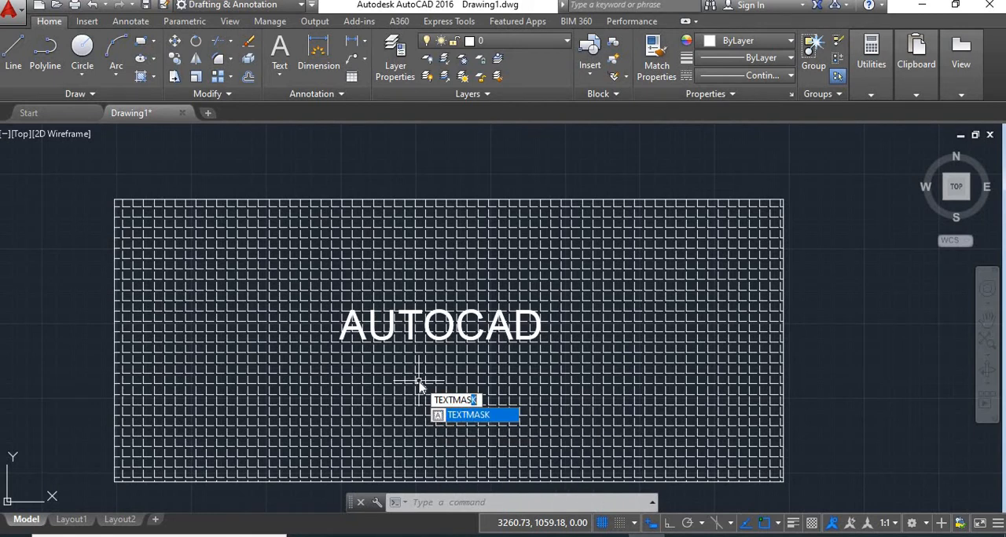
pyautogui.write('K')
pyautogui.press('Return')
pyautogui.scroll(2, 481, 337)
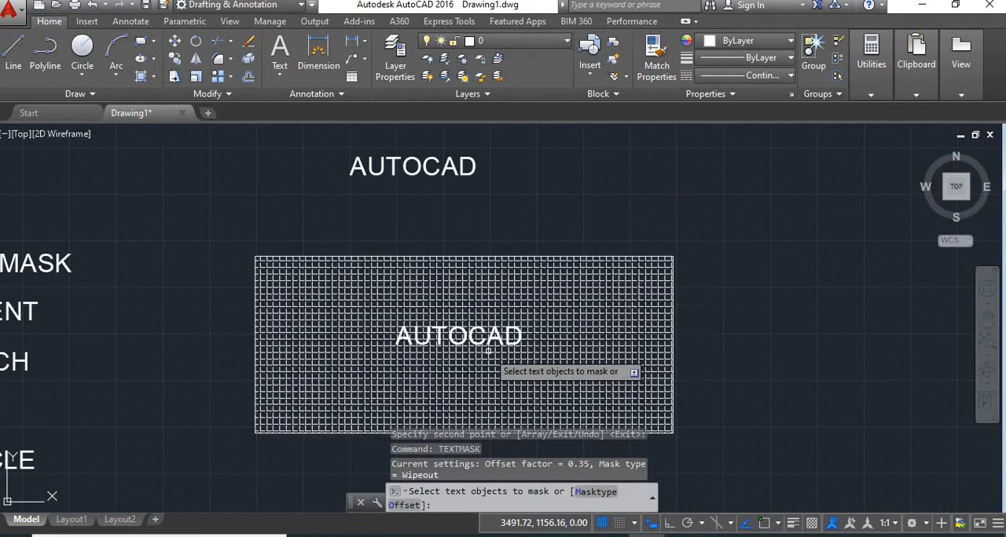
pyautogui.click(480, 337)
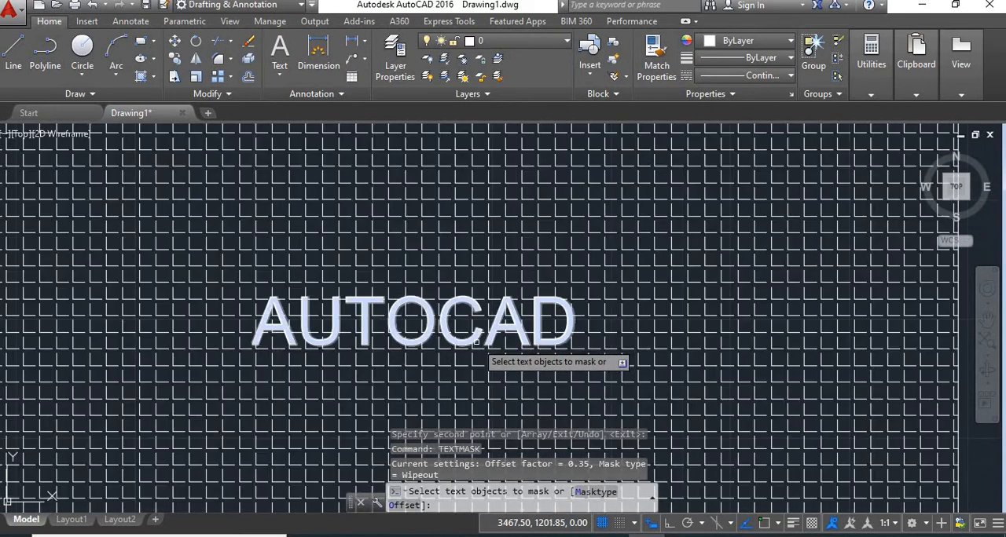
pyautogui.scroll(-2, 627, 350)
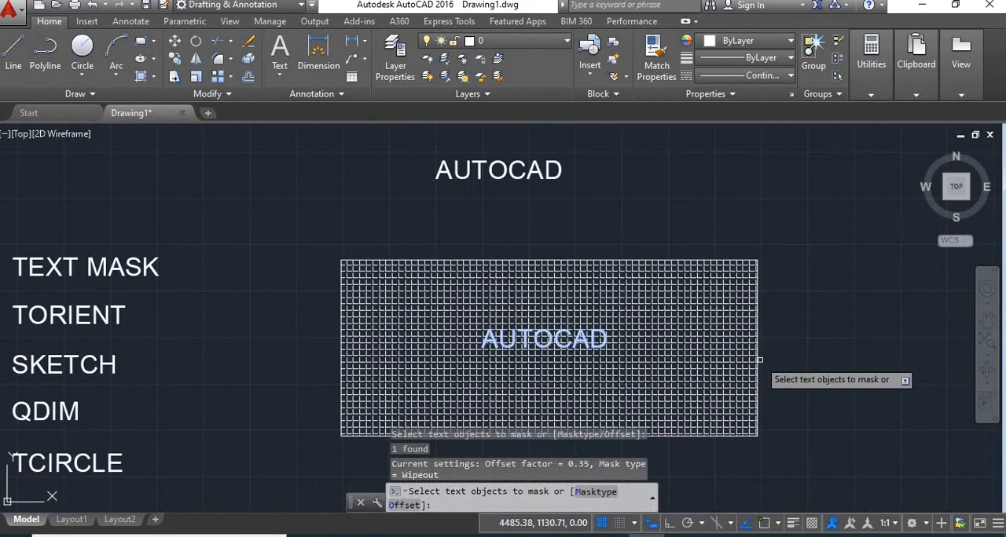
pyautogui.press('Return')
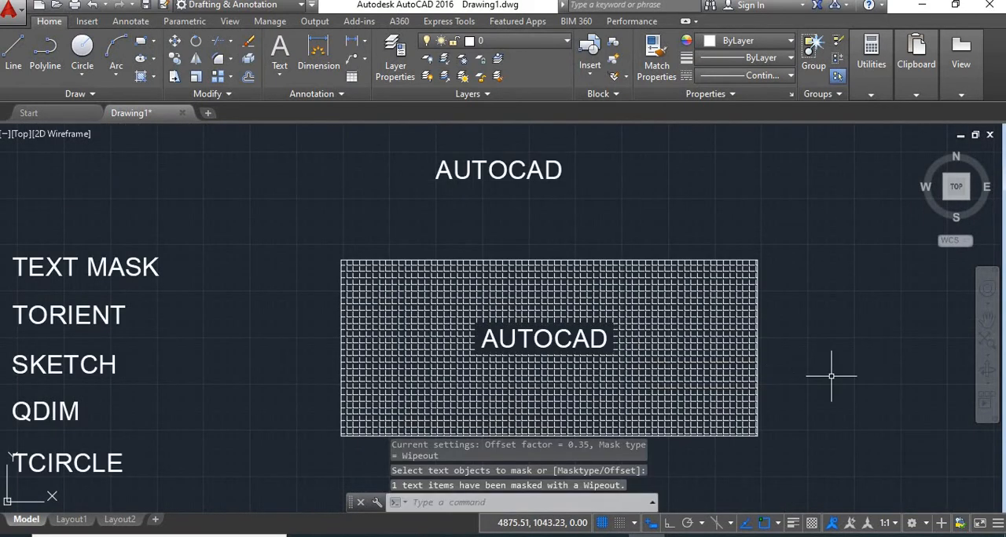
# Step: Undo the text mask on the hatched AUTOCAD text and redo it
pyautogui.moveTo(895, 367)
pyautogui.mouseDown(button='middle')
pyautogui.moveTo(867, 323)
pyautogui.moveTo(894, 367)
pyautogui.mouseUp(button='middle')
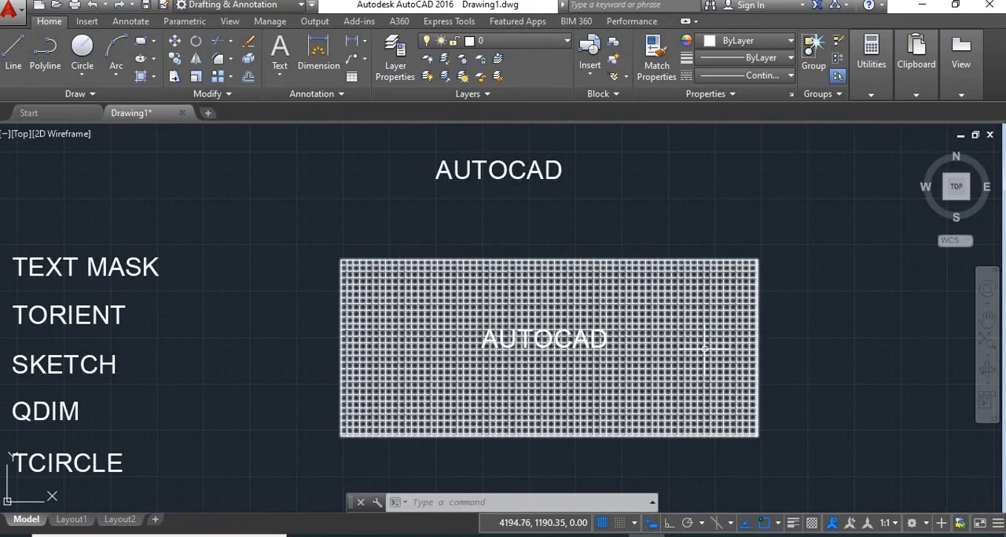
pyautogui.click(706, 349)
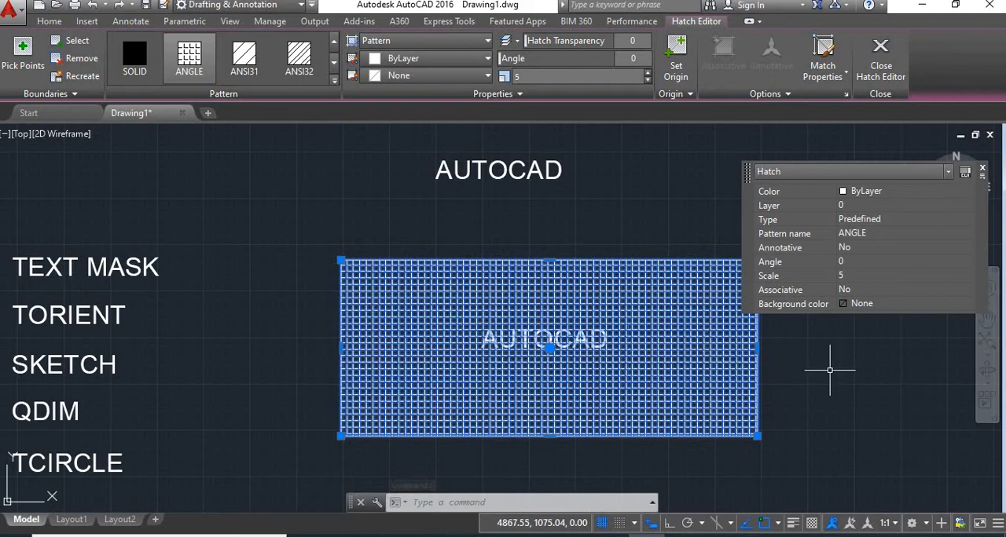
pyautogui.hotkey('ctrl', 'y')
pyautogui.rightClick(800, 345)
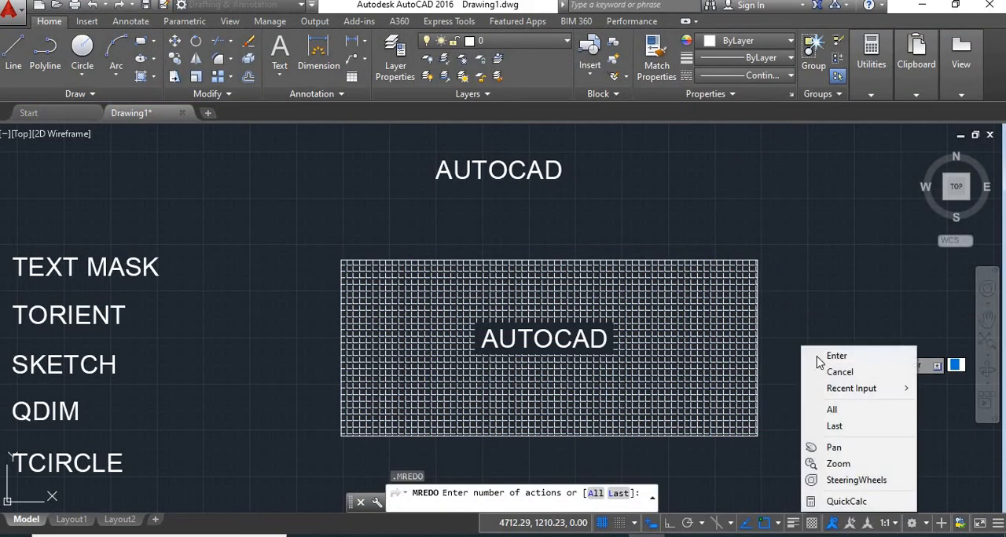
pyautogui.click(835, 372)
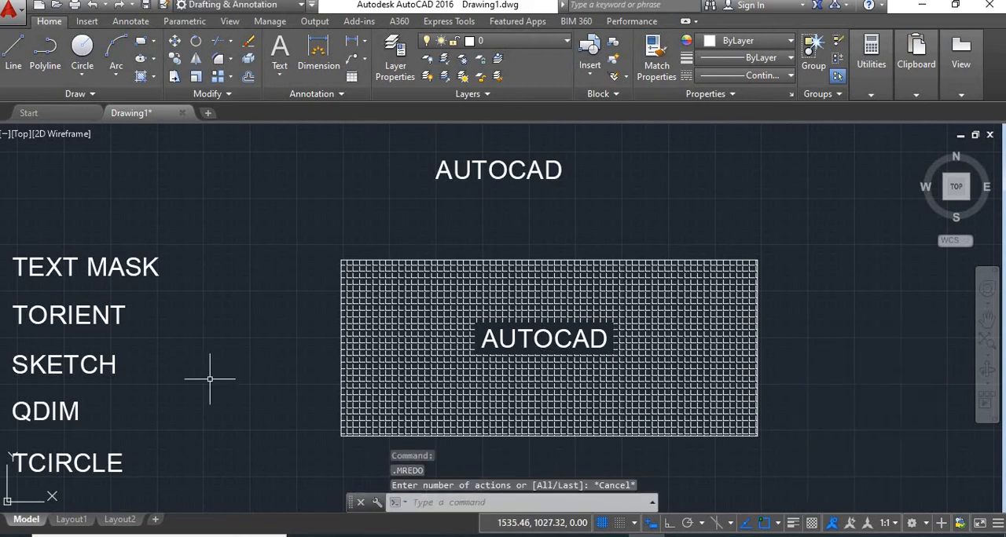
# Step: Draw a slanted line about 1539 units long at about 29° beside the upper AUTOCAD text
pyautogui.moveTo(210, 380)
pyautogui.mouseDown(button='middle')
pyautogui.moveTo(398, 335)
pyautogui.moveTo(423, 342)
pyautogui.mouseUp(button='middle')
pyautogui.scroll(-3, 361, 309)
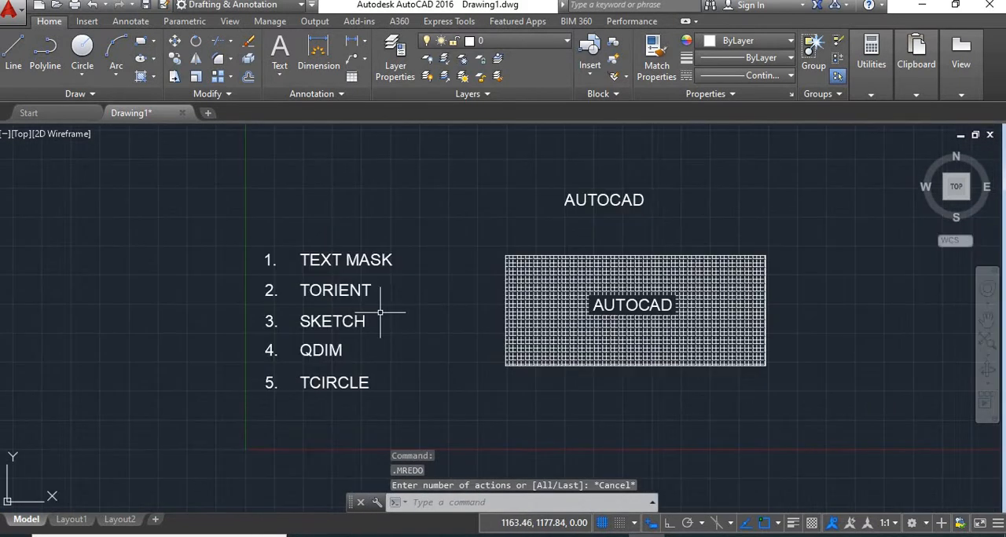
pyautogui.moveTo(768, 419)
pyautogui.mouseDown(button='middle')
pyautogui.moveTo(667, 377)
pyautogui.moveTo(554, 403)
pyautogui.moveTo(546, 492)
pyautogui.mouseUp(button='middle')
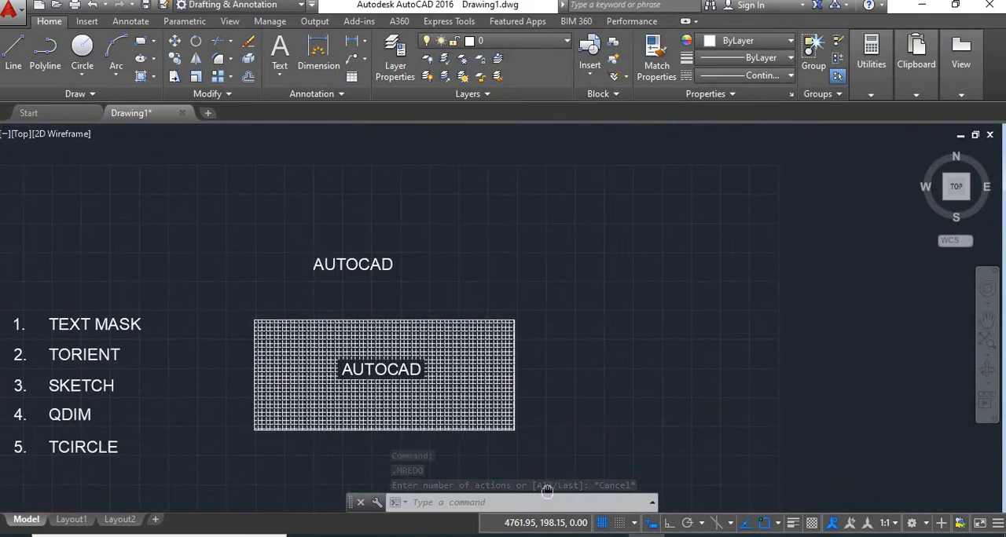
pyautogui.moveTo(616, 389); pyautogui.dragTo(651, 411, button='middle')
pyautogui.write('l')
pyautogui.press('Return')
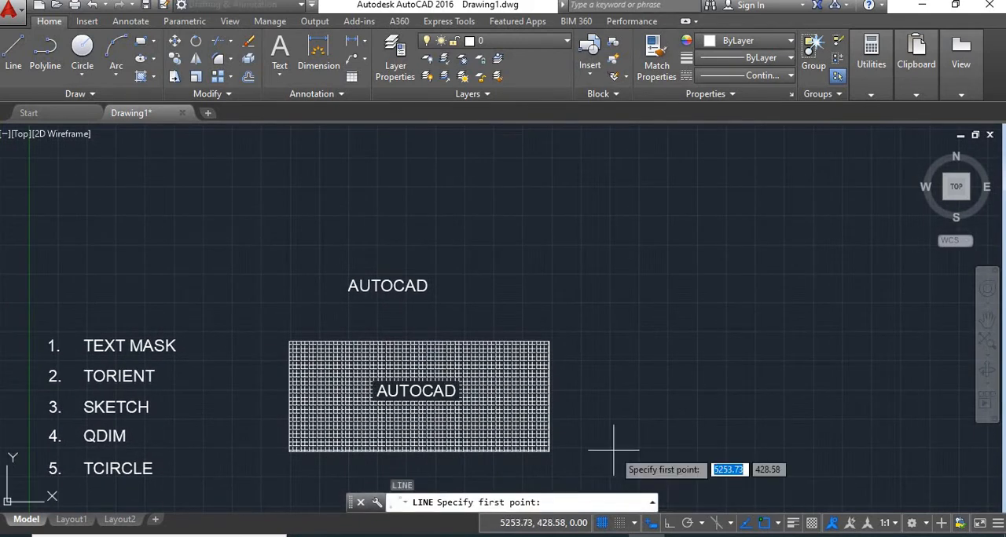
pyautogui.click(472, 317)
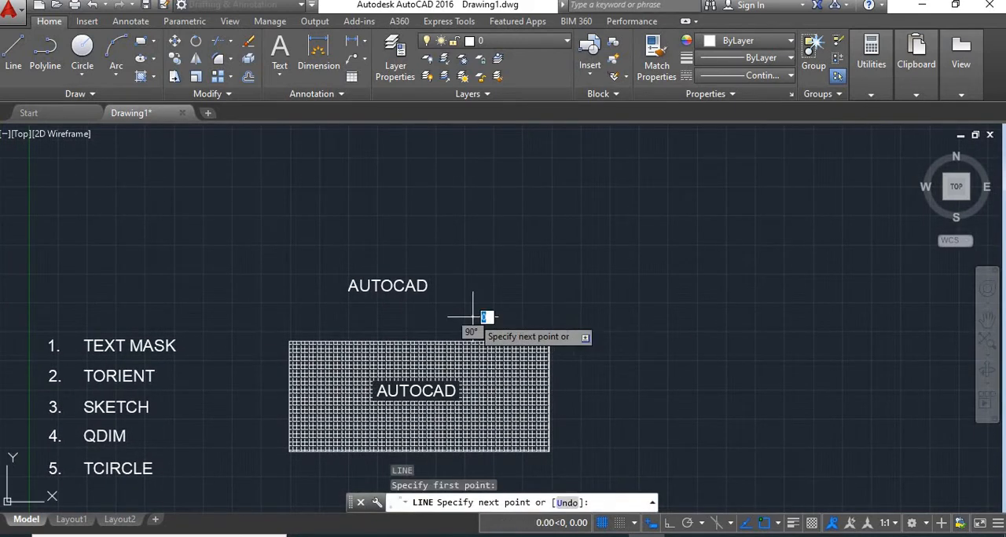
pyautogui.click(629, 233)
pyautogui.press('Return')
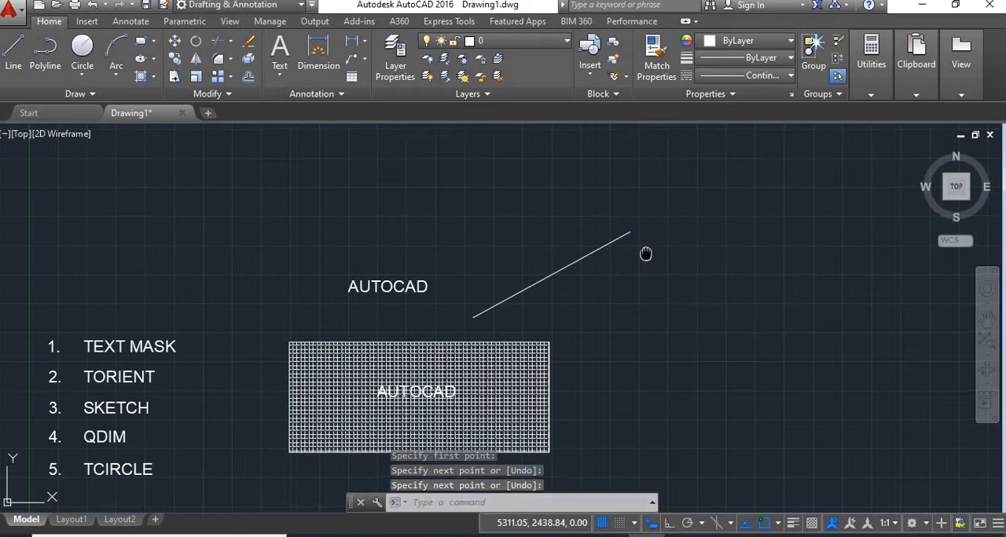
pyautogui.scroll(1, 534, 306)
pyautogui.scroll(1, 424, 330)
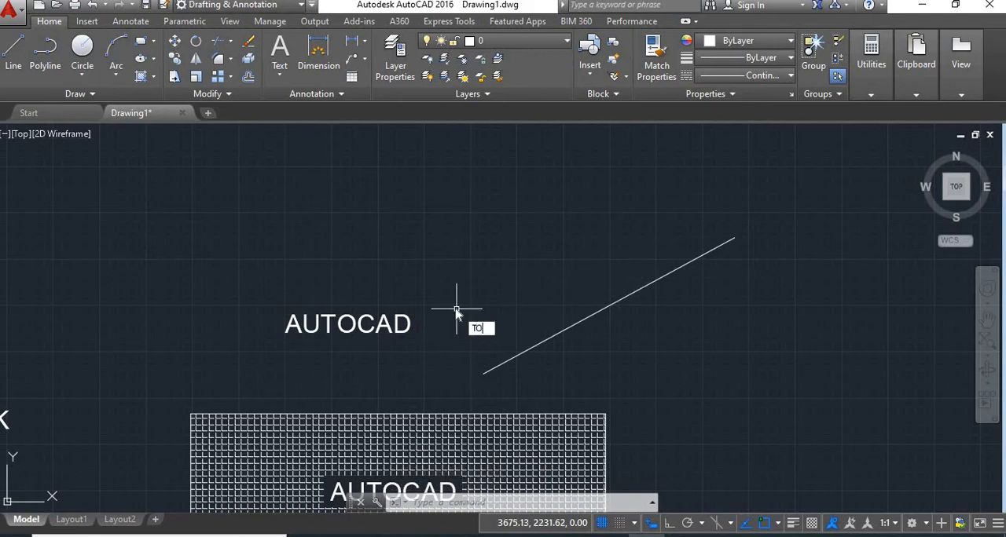
# Step: Rotate the upper AUTOCAD text with TORIENT to the slanted line's angle, picking the line's lower and upper endpoints
pyautogui.write('RIENT')
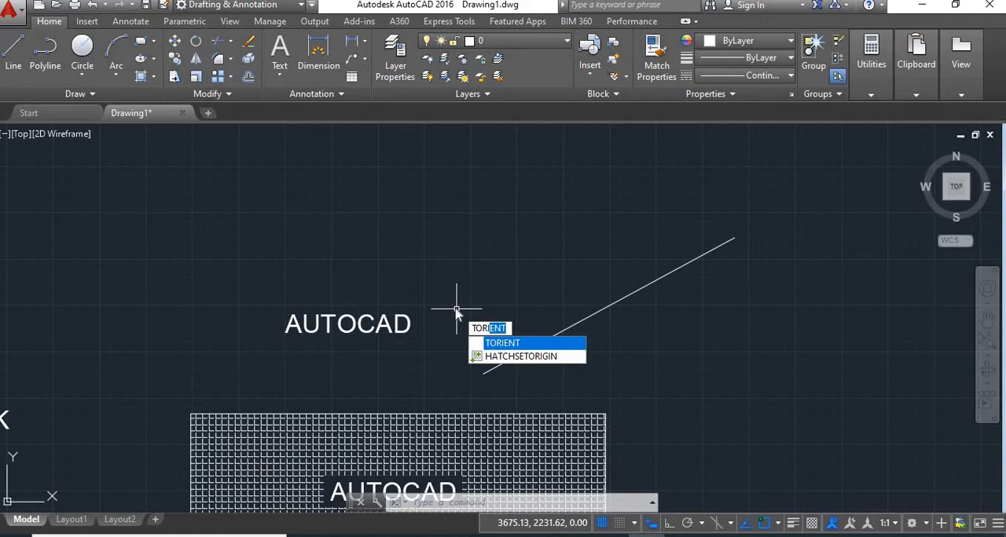
pyautogui.press('Return')
pyautogui.click(412, 297)
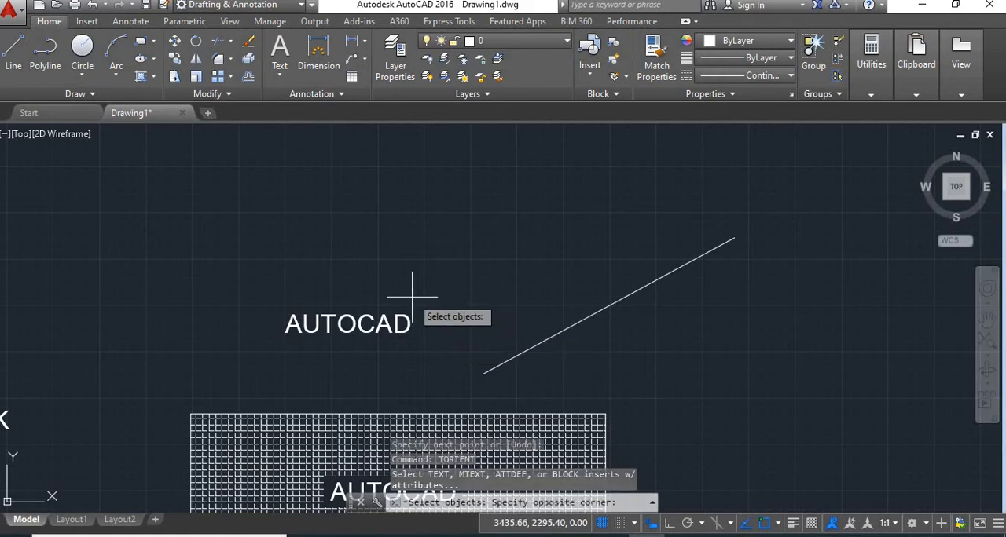
pyautogui.click(339, 346)
pyautogui.press('Return')
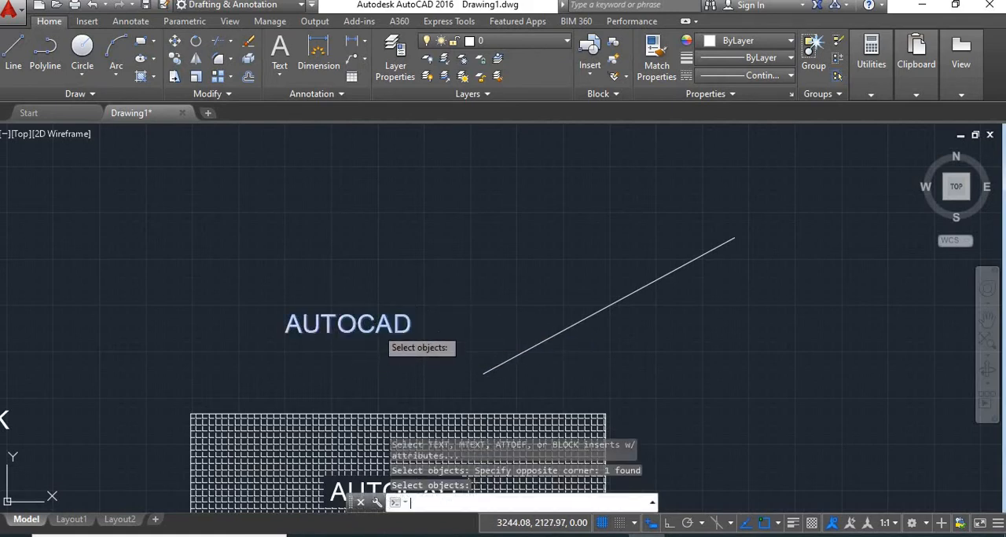
pyautogui.click(483, 374)
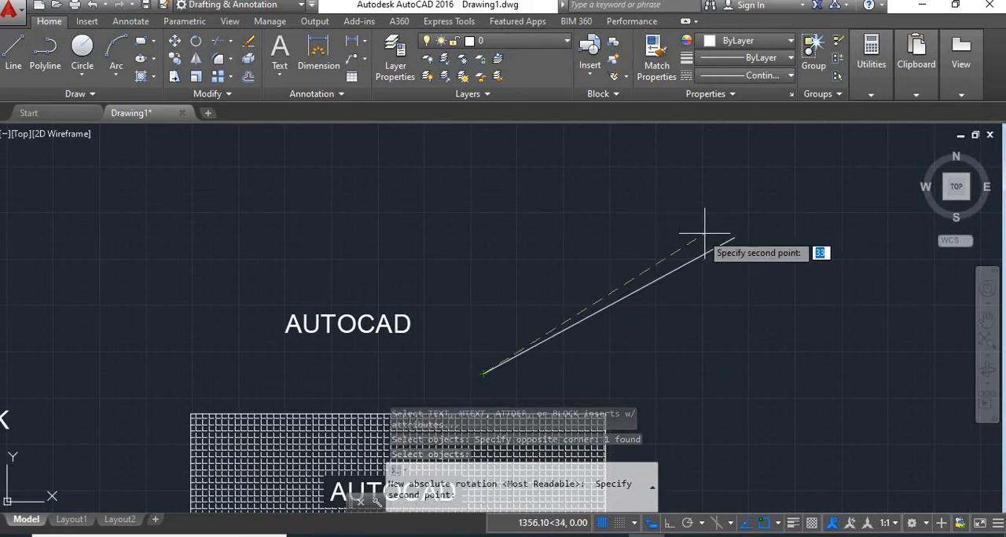
pyautogui.click(732, 237)
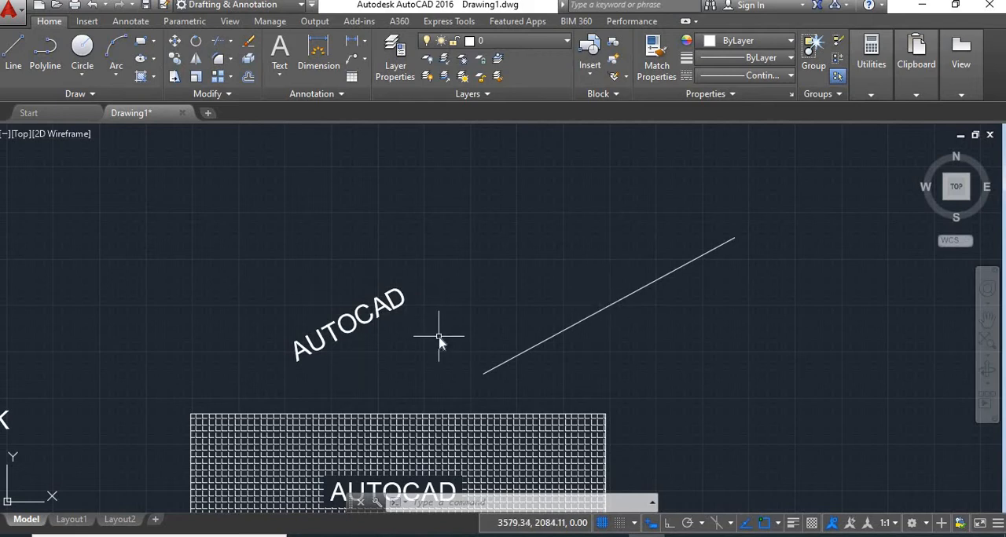
# Step: Copy the rotated AUTOCAD text about 1200 units across so it sits just above the slanted line
pyautogui.write('CO')
pyautogui.press('Return')
pyautogui.click(370, 337)
pyautogui.click(278, 275)
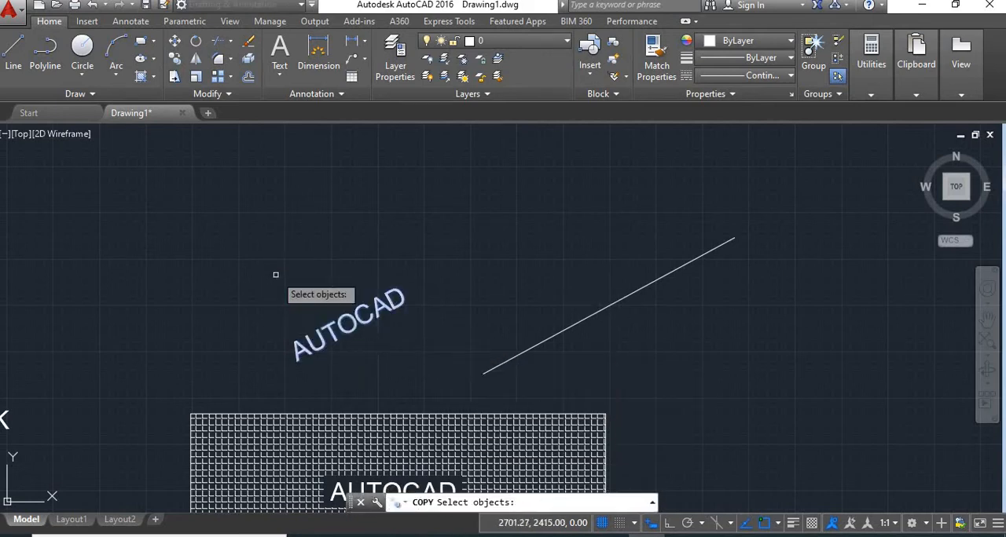
pyautogui.press('Return')
pyautogui.click(371, 341)
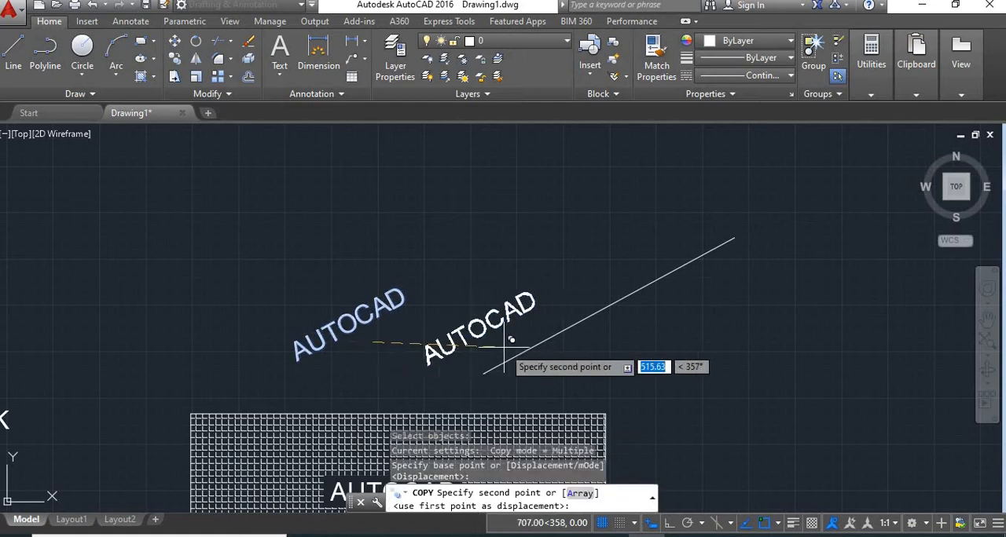
pyautogui.click(593, 299)
pyautogui.press('Return')
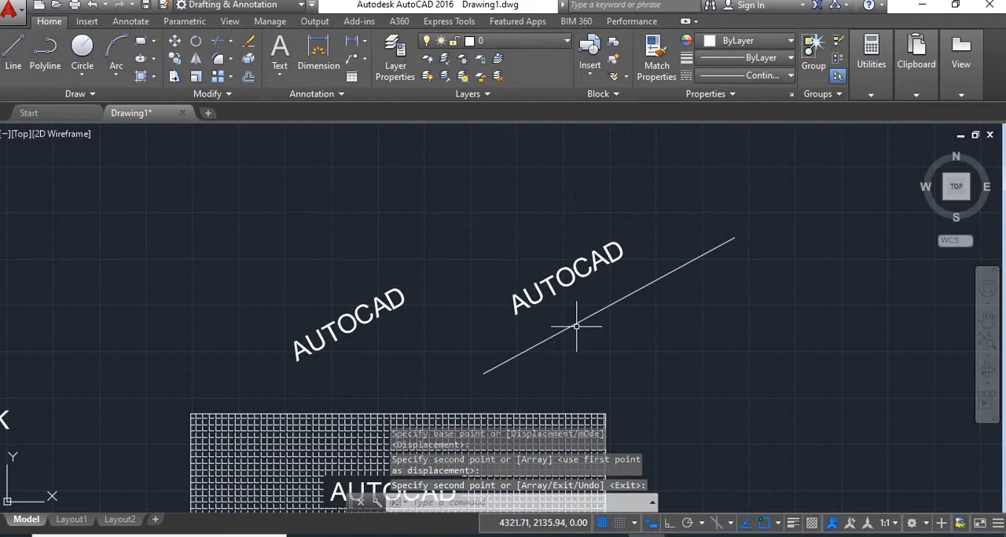
# Step: Draw a wavy freehand line with SKETCH beside the hatched rectangle, keeping type Lines, increment 1.00 and tolerance 0.50
pyautogui.scroll(-5, 578, 327)
pyautogui.moveTo(627, 353); pyautogui.dragTo(641, 286, button='middle')
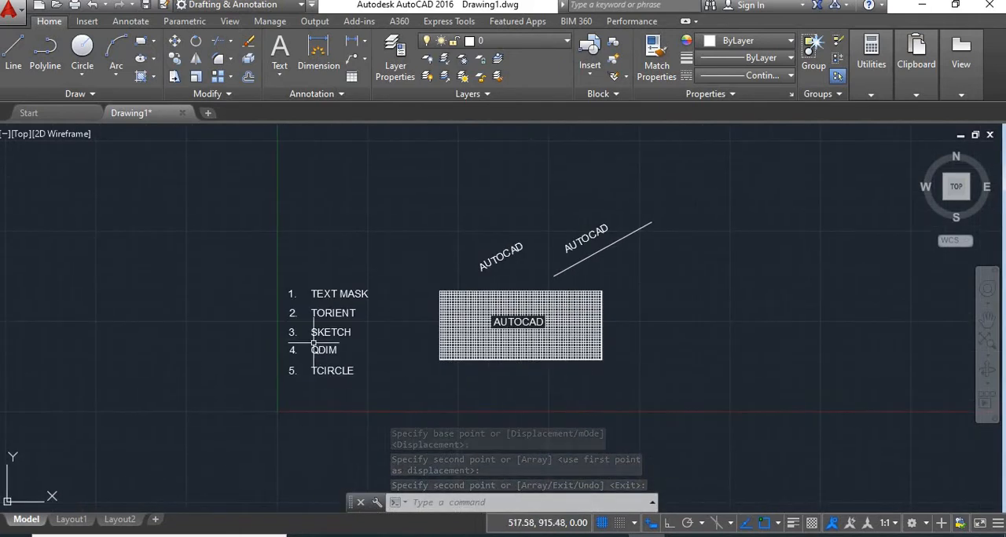
pyautogui.scroll(2, 316, 343)
pyautogui.moveTo(357, 338); pyautogui.dragTo(345, 342)
pyautogui.moveTo(345, 342); pyautogui.dragTo(262, 344, button='middle')
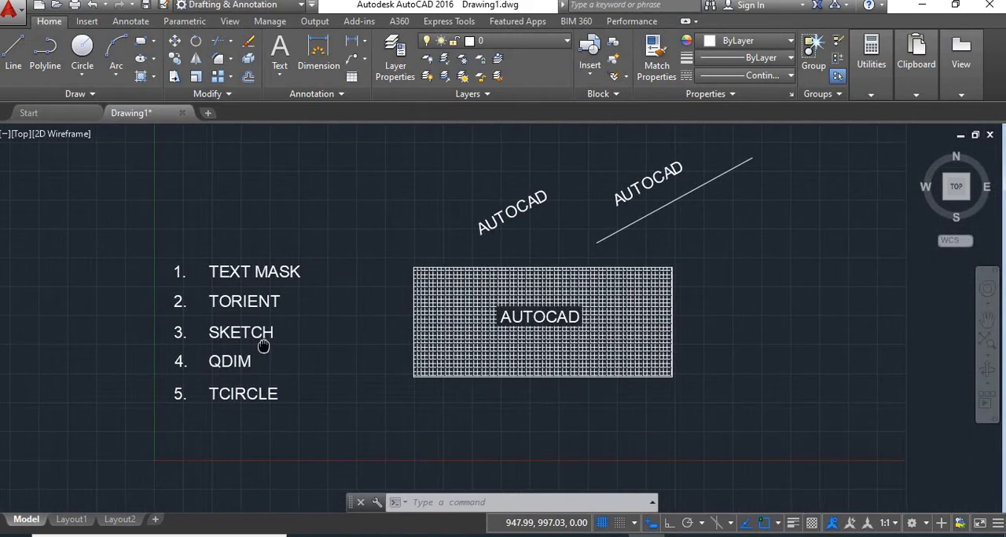
pyautogui.moveTo(837, 312); pyautogui.dragTo(711, 360, button='middle')
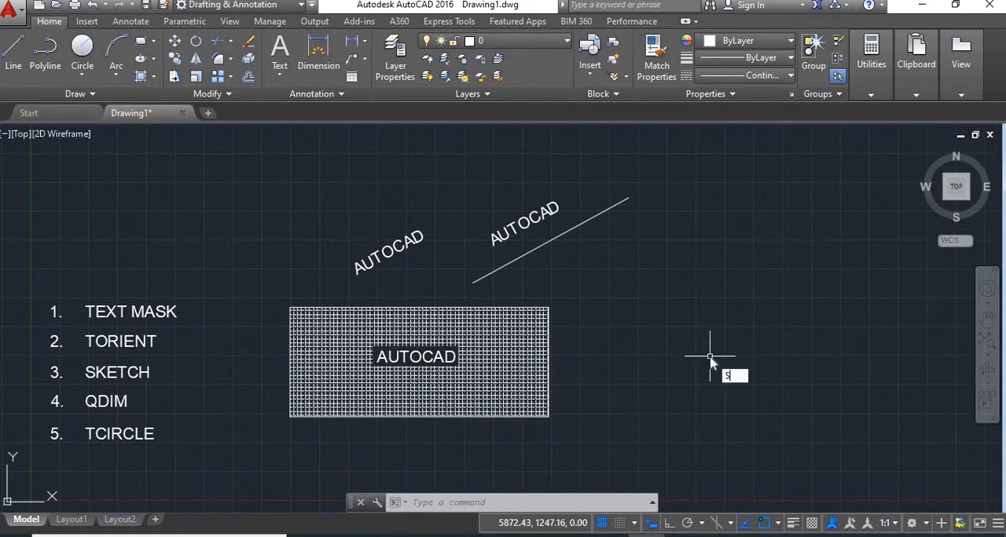
pyautogui.write('KETC')
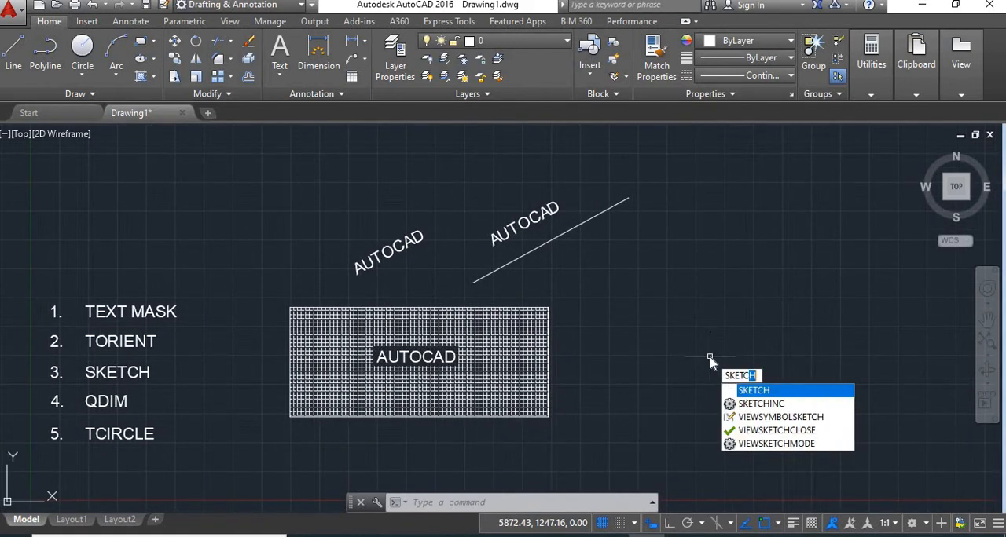
pyautogui.write('H')
pyautogui.press('Return')
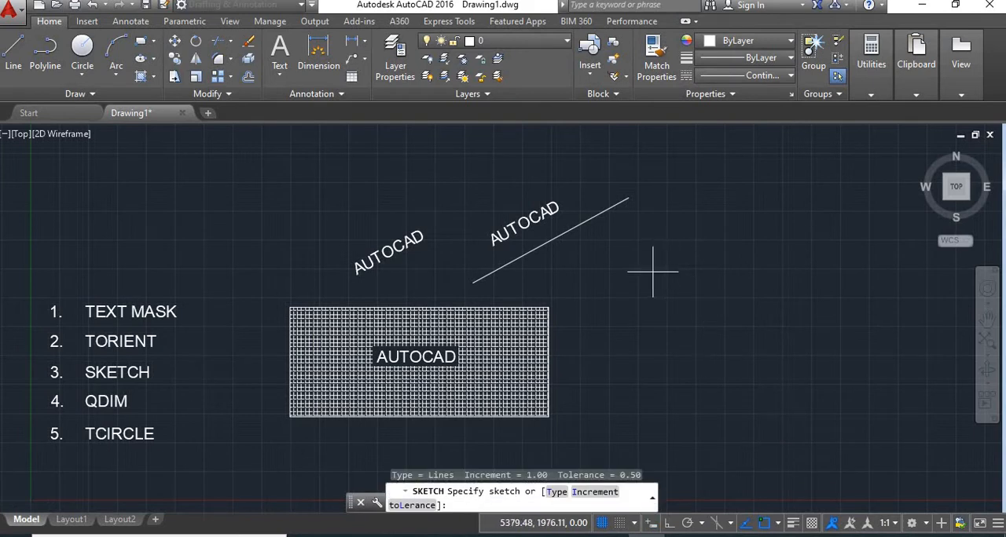
pyautogui.click(652, 269)
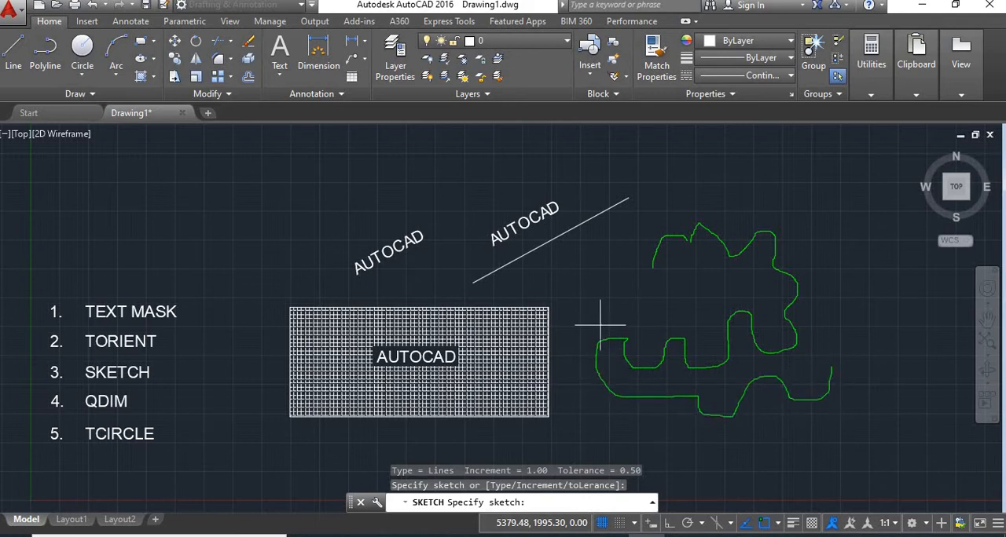
pyautogui.moveTo(224, 437); pyautogui.dragTo(374, 360, button='middle')
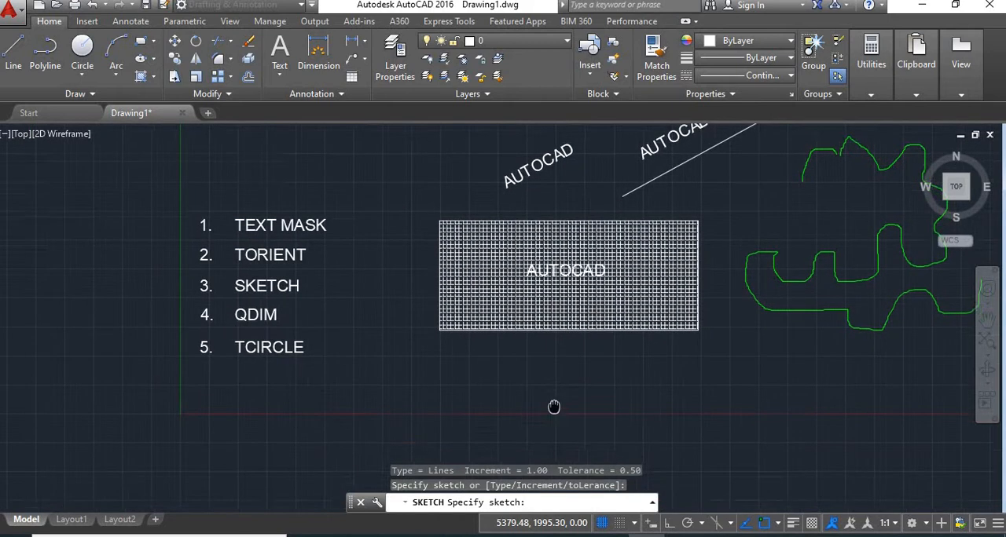
pyautogui.moveTo(555, 404); pyautogui.dragTo(498, 361, button='middle')
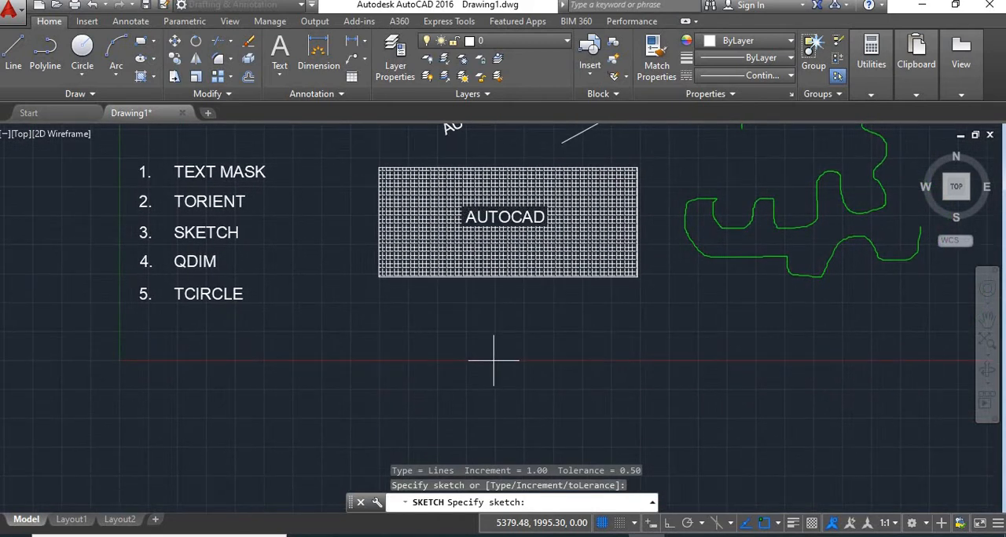
pyautogui.press('Return')
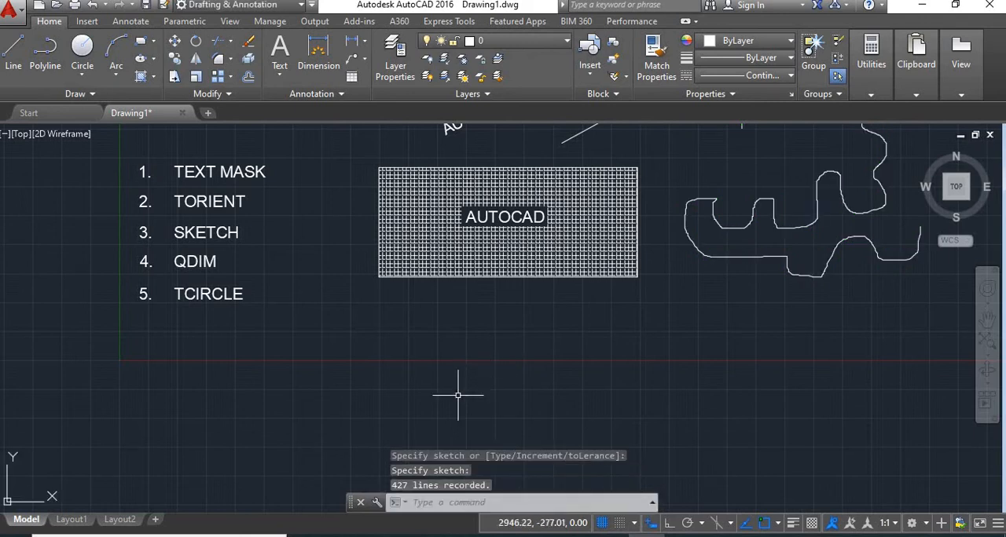
# Step: Draw a stepped line below the hatched rectangle with Ortho on: up, about 551 units right, up, and about 647 units right
pyautogui.write('L')
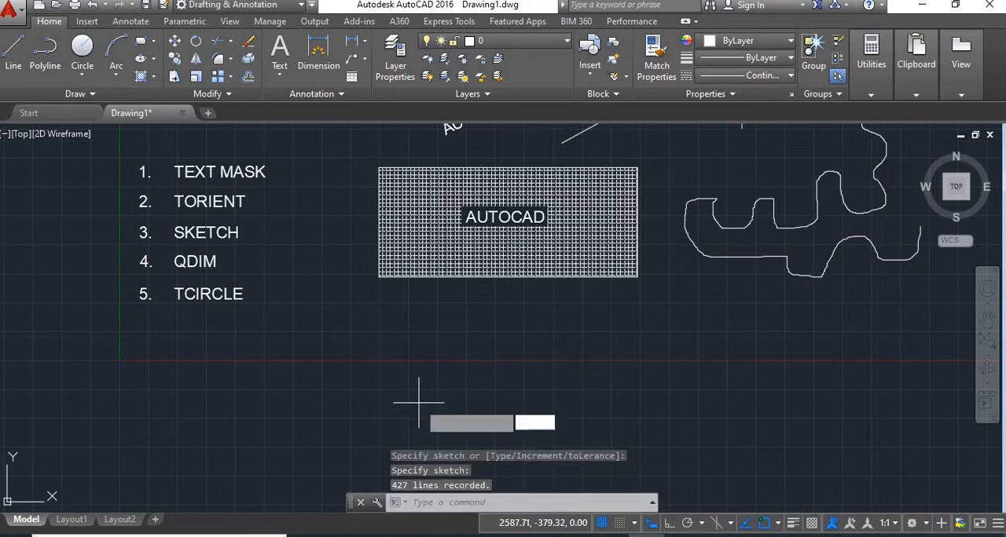
pyautogui.press('Return')
pyautogui.click(414, 441)
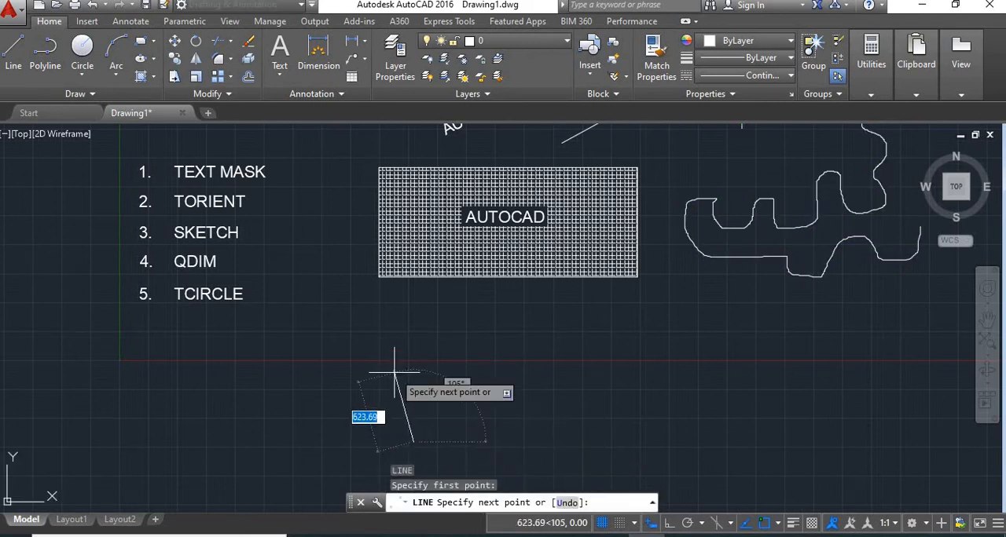
pyautogui.click(670, 522)
pyautogui.click(445, 383)
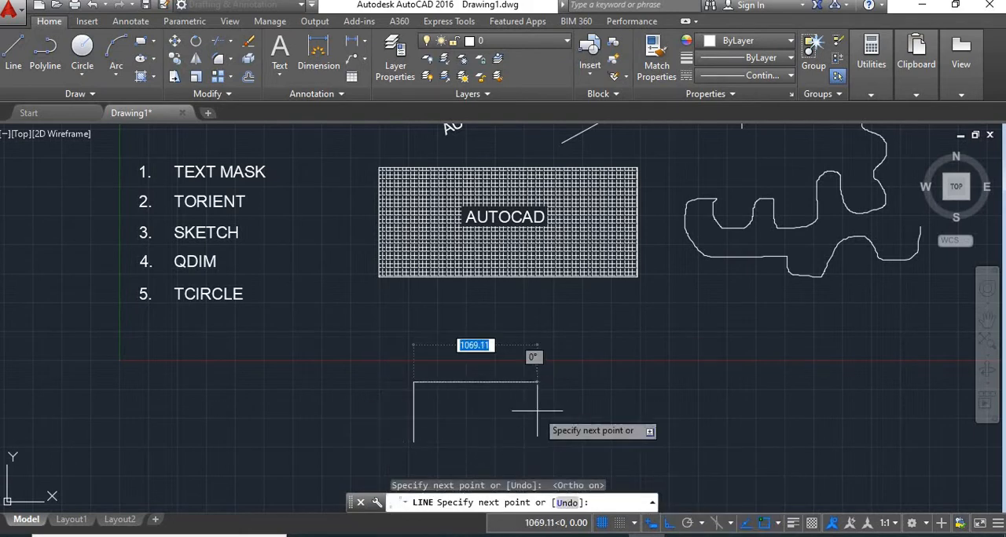
pyautogui.click(481, 383)
pyautogui.click(481, 361)
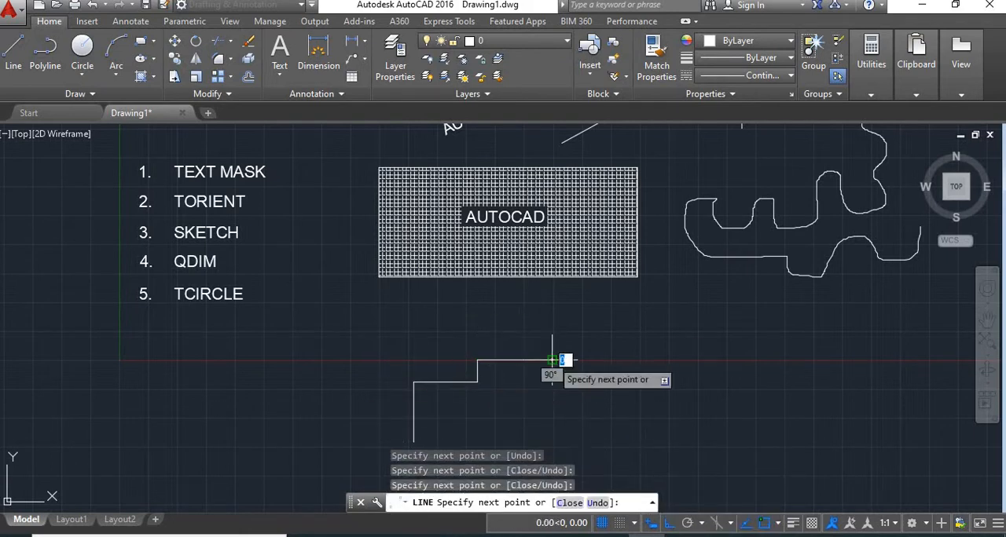
pyautogui.click(552, 361)
# Step: Continue the stepped line with Ortho off: a downward slope, a horizontal segment about 583 units long, and a short final downward slope
pyautogui.press('F8')
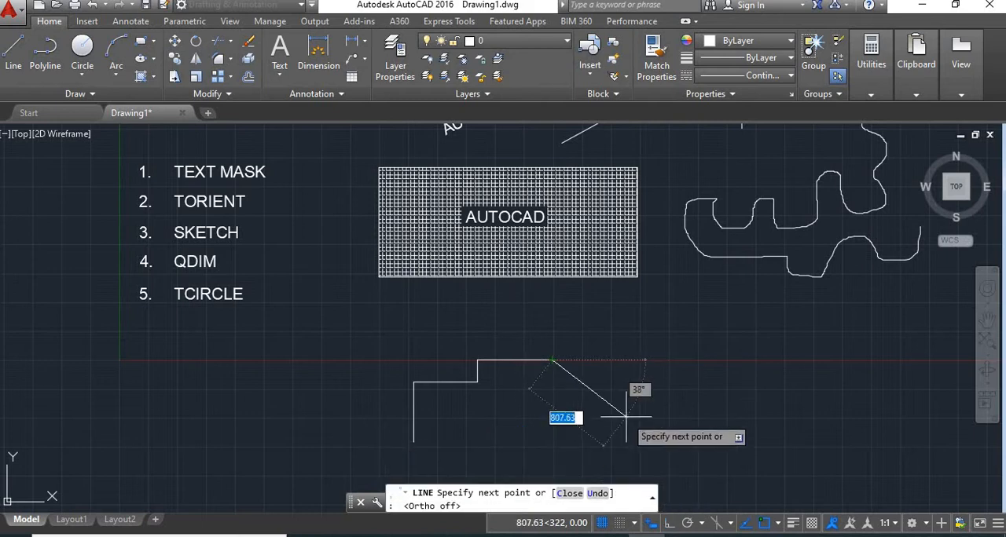
pyautogui.click(621, 415)
pyautogui.click(689, 415)
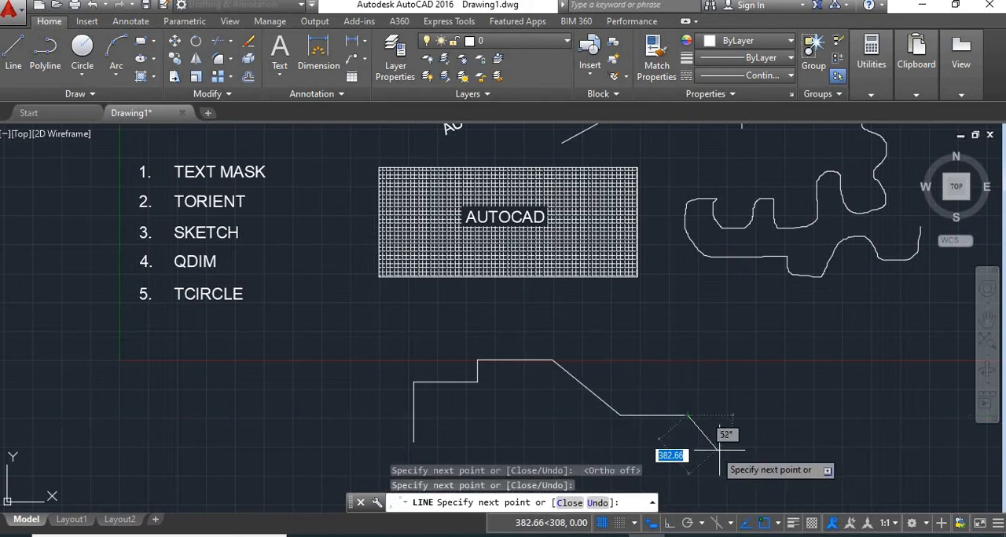
pyautogui.click(722, 449)
pyautogui.press('Return')
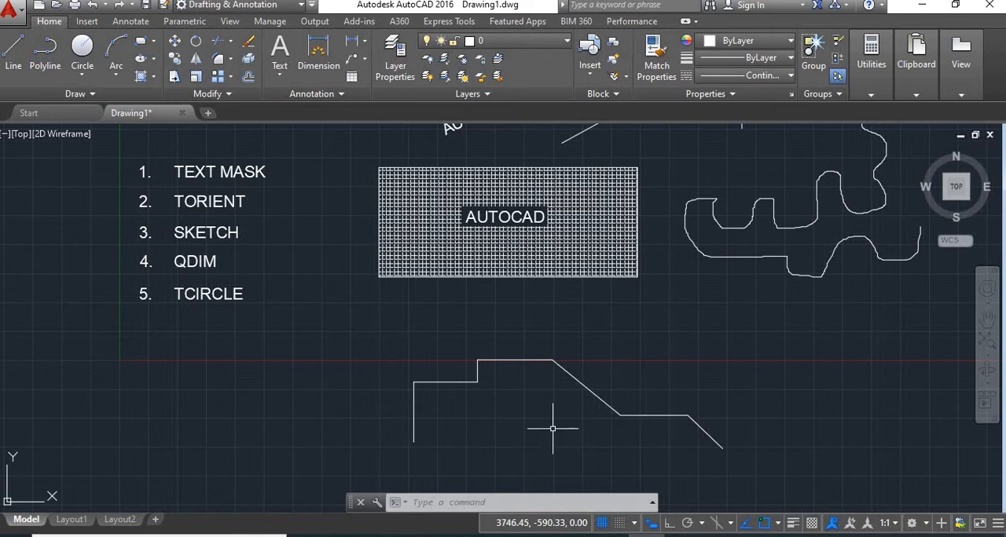
# Step: Dimension the two upper horizontal segments, both slopes and the lower horizontal segment with QDIM as a continuous row above the profile
pyautogui.write('QD')
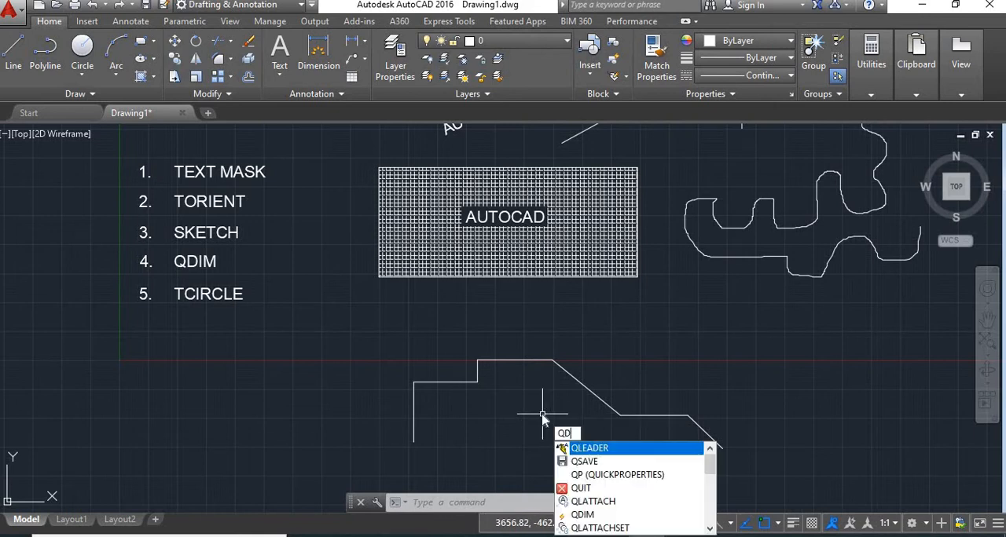
pyautogui.write('IM')
pyautogui.press('Return')
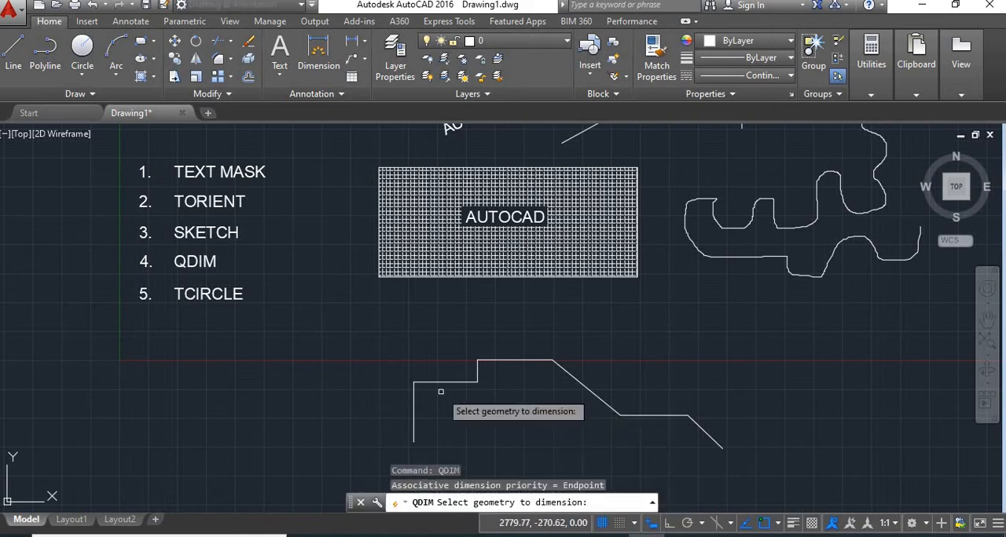
pyautogui.click(439, 382)
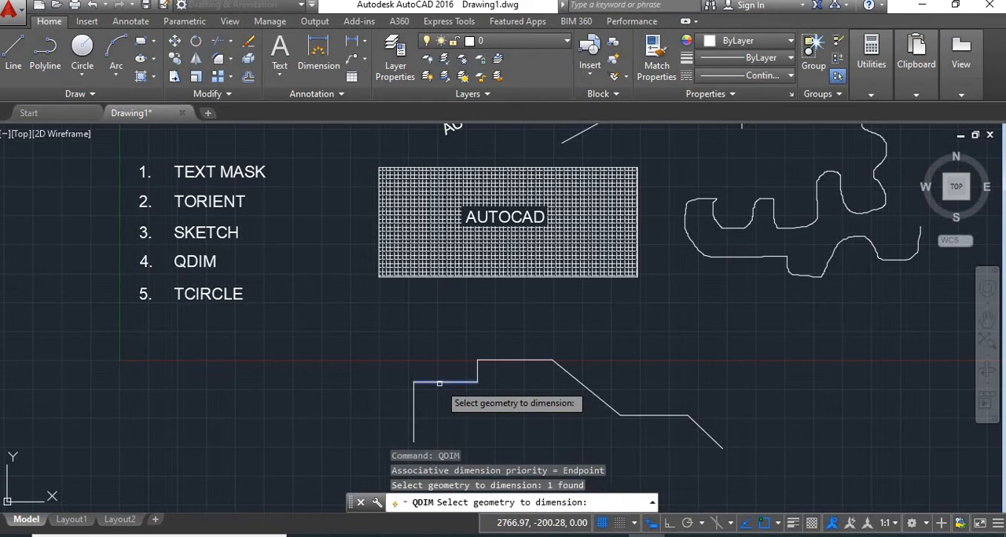
pyautogui.click(503, 360)
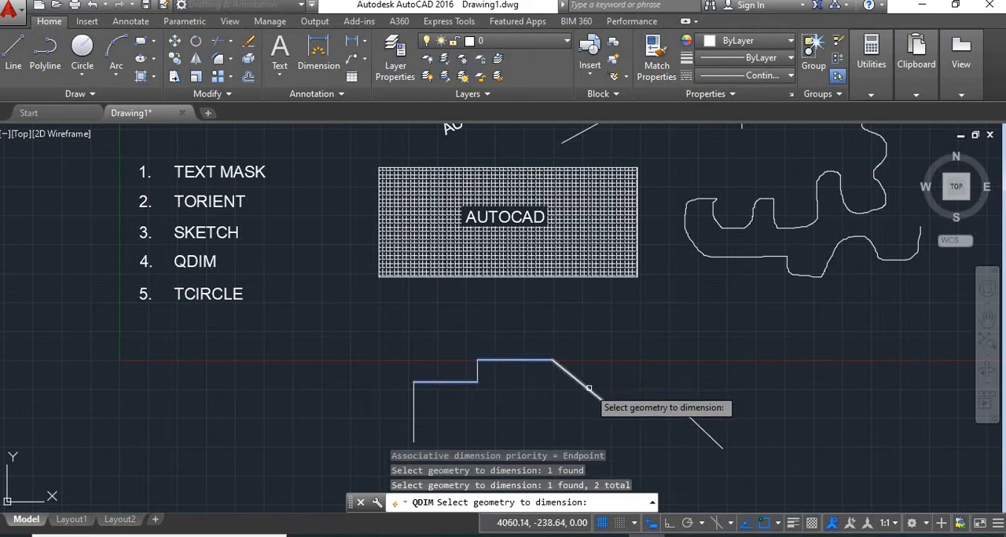
pyautogui.click(588, 387)
pyautogui.click(655, 415)
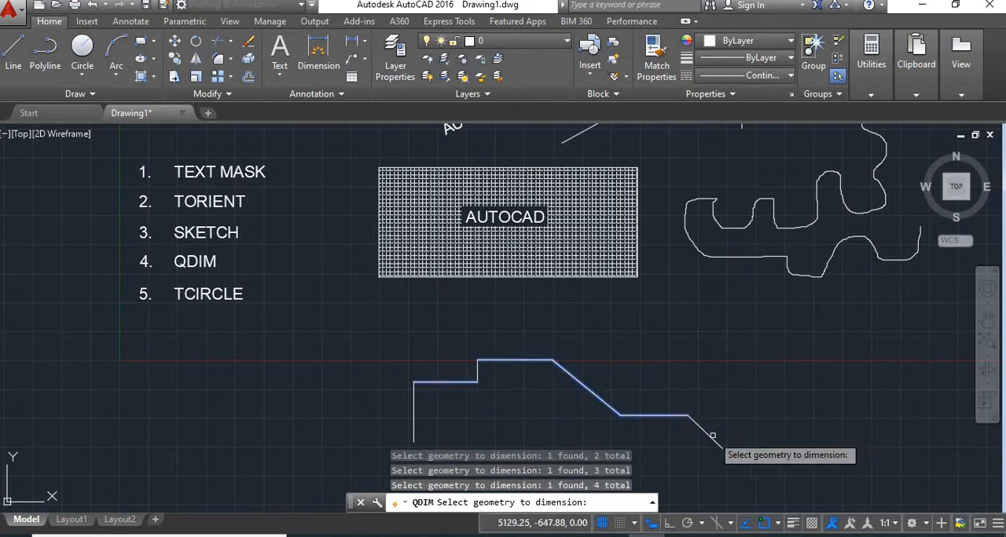
pyautogui.click(708, 430)
pyautogui.press('Return')
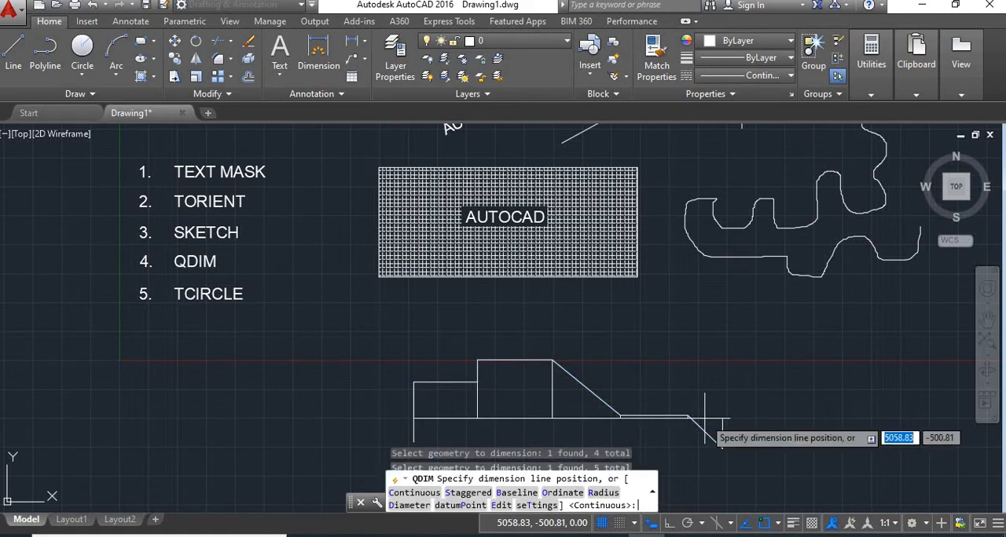
pyautogui.click(677, 336)
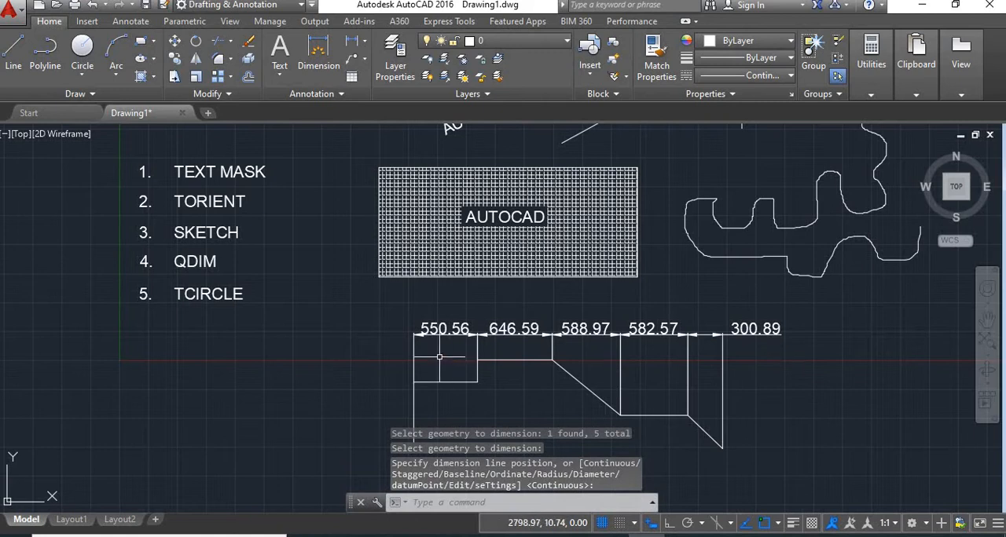
# Step: Dimension the two vertical segments and both slopes of the stepped line with QDIM as a continuous vertical row right of the profile
pyautogui.scroll(2, 424, 332)
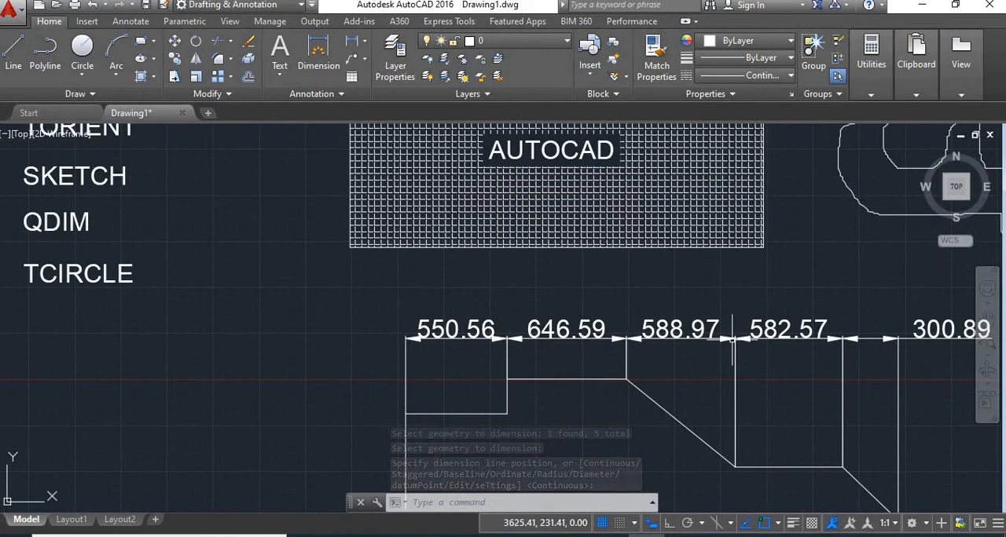
pyautogui.scroll(-5, 732, 338)
pyautogui.scroll(3, 861, 415)
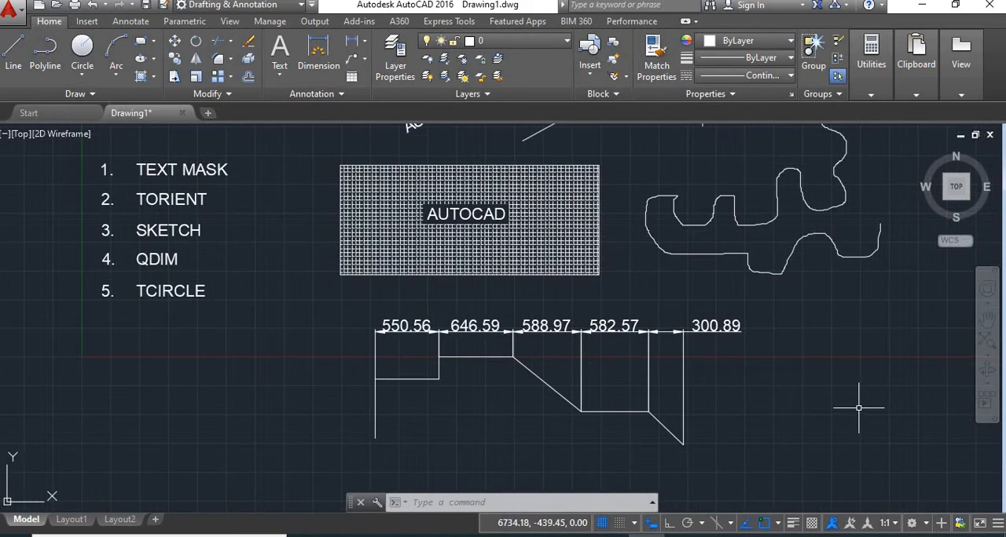
pyautogui.write('D')
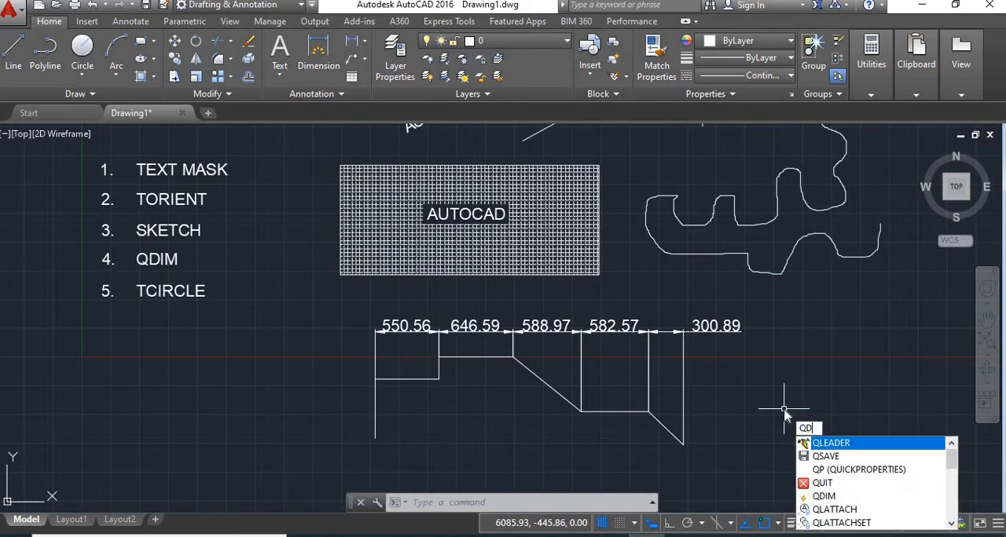
pyautogui.write('IM')
pyautogui.press('Return')
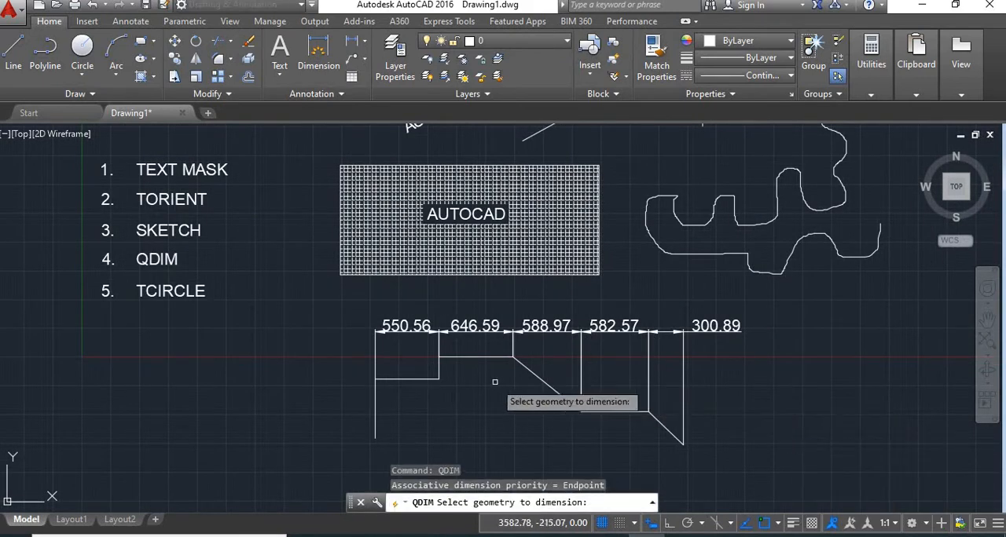
pyautogui.click(375, 413)
pyautogui.click(439, 366)
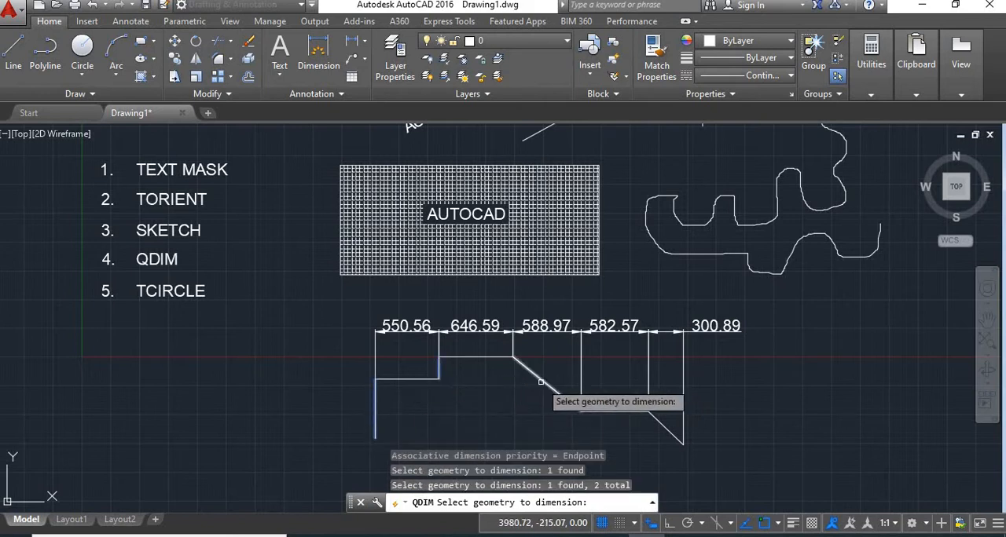
pyautogui.click(539, 381)
pyautogui.click(660, 424)
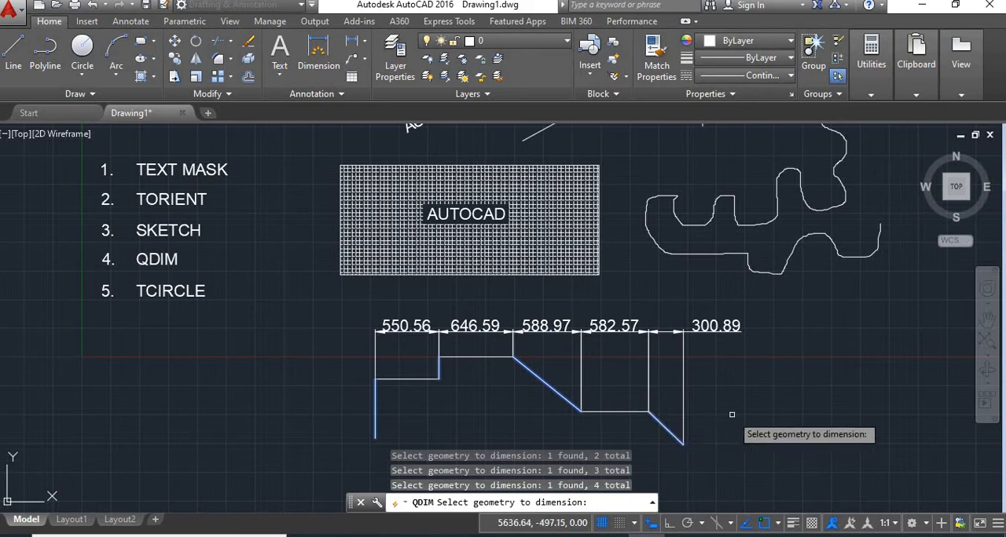
pyautogui.press('Return')
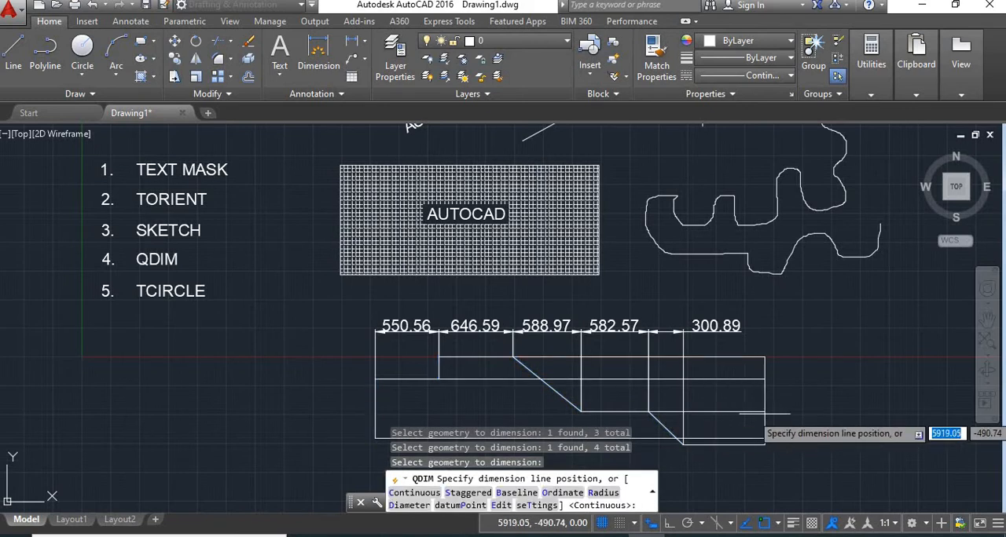
pyautogui.click(750, 416)
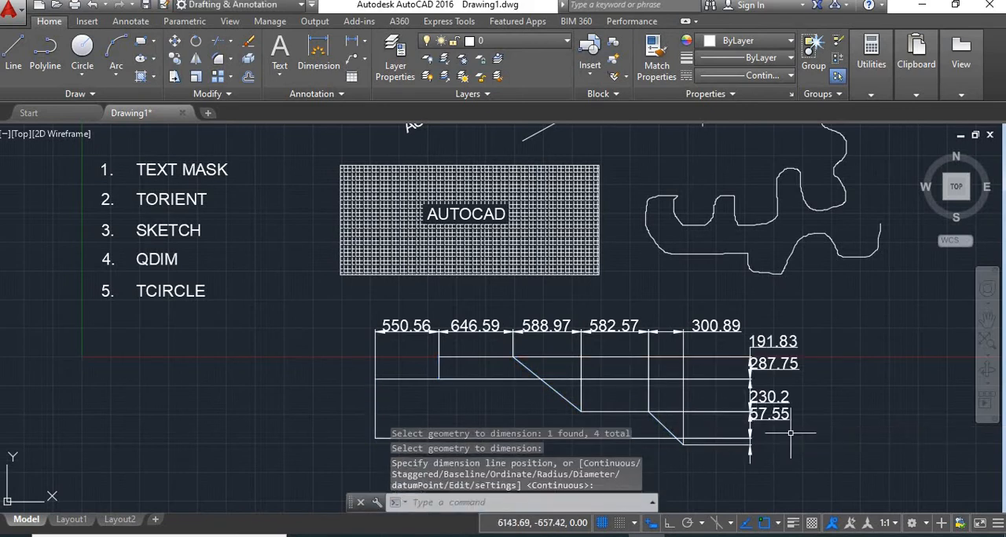
# Step: Copy the masked AUTOCAD text from the hatched rectangle to the empty area below the TCIRCLE list entry
pyautogui.scroll(2, 809, 404)
pyautogui.moveTo(836, 415); pyautogui.dragTo(786, 377, button='middle')
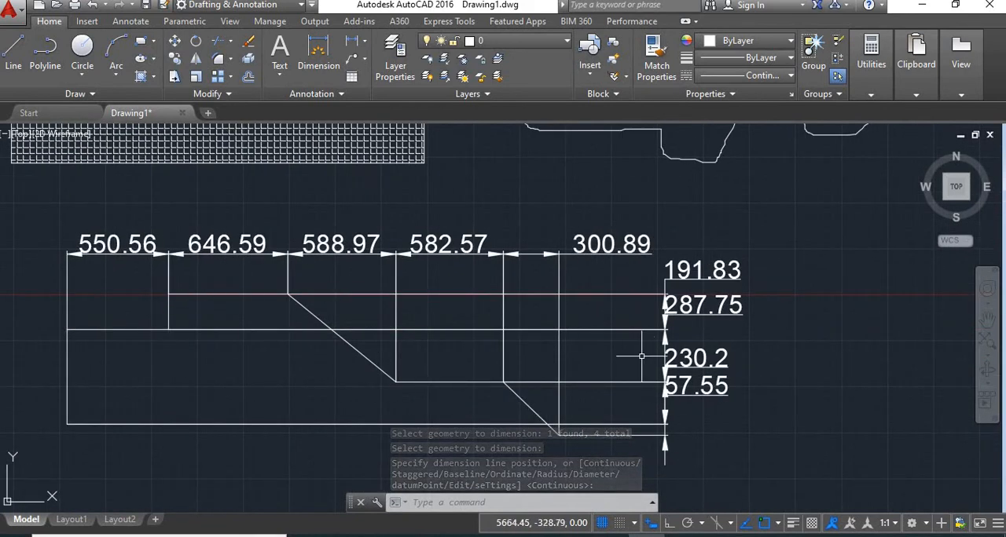
pyautogui.scroll(-2, 696, 397)
pyautogui.scroll(-2, 696, 397)
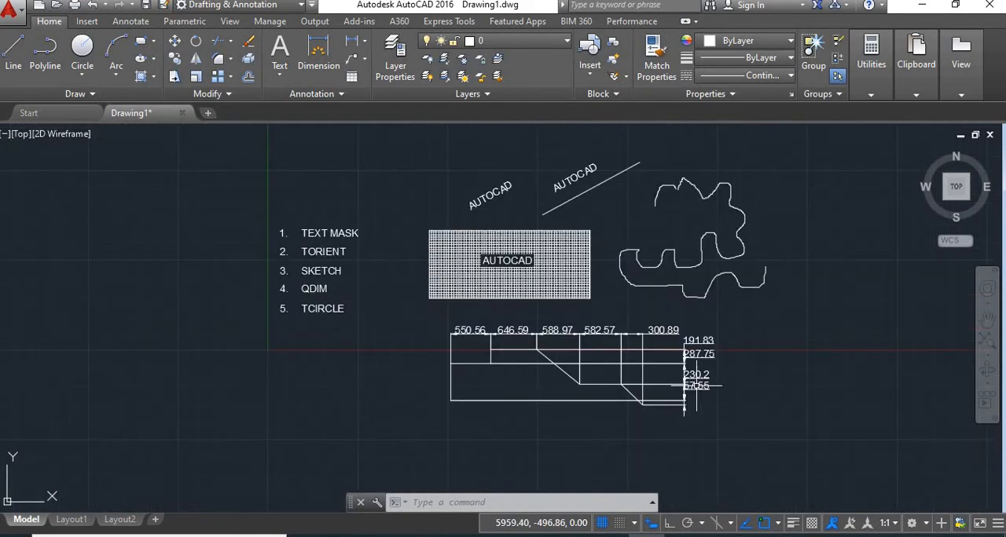
pyautogui.scroll(2, 298, 334)
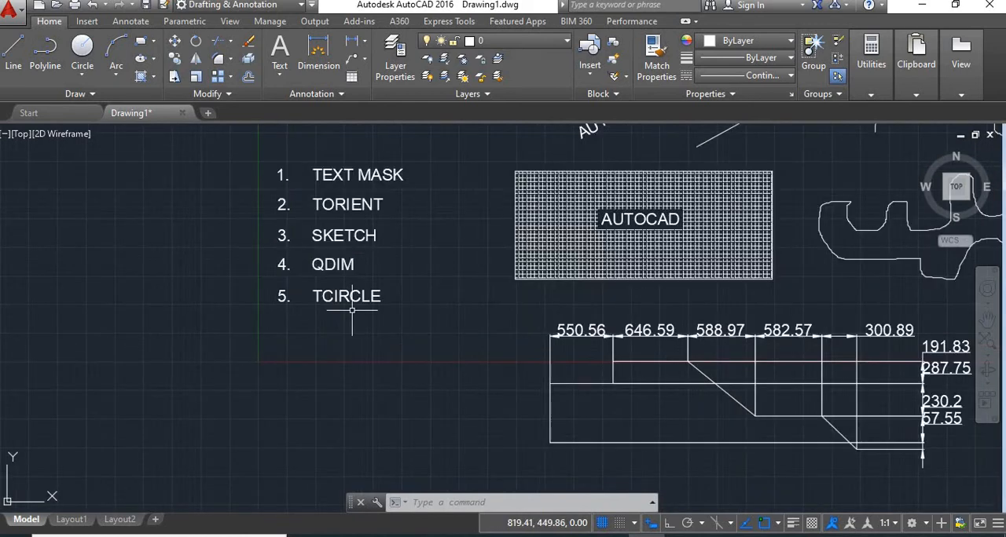
pyautogui.moveTo(473, 358); pyautogui.dragTo(427, 447, button='middle')
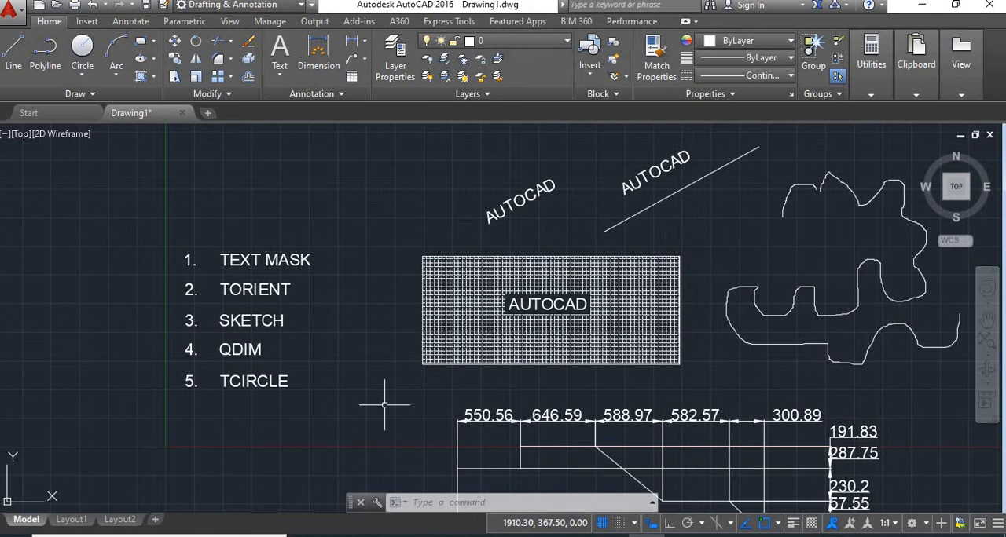
pyautogui.write('co')
pyautogui.press('Return')
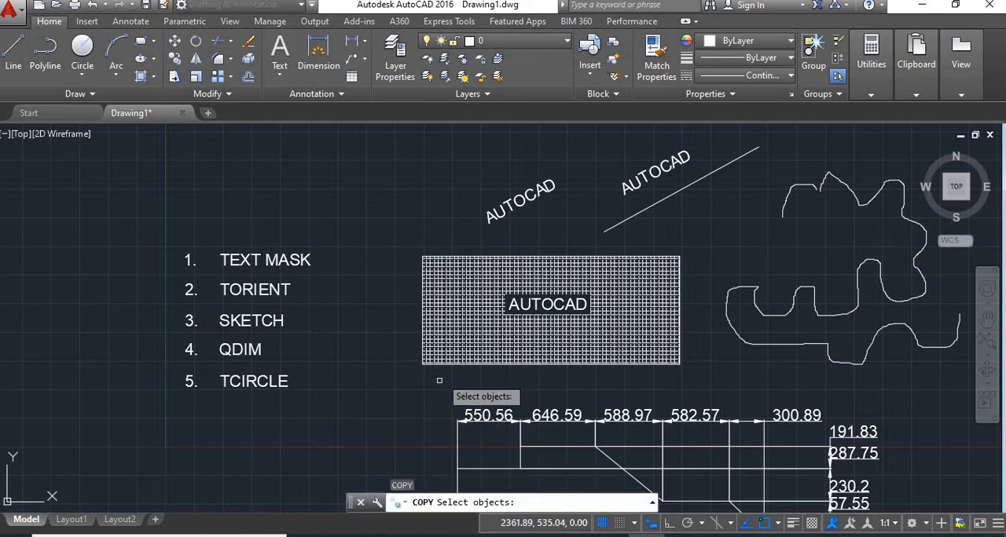
pyautogui.click(535, 297)
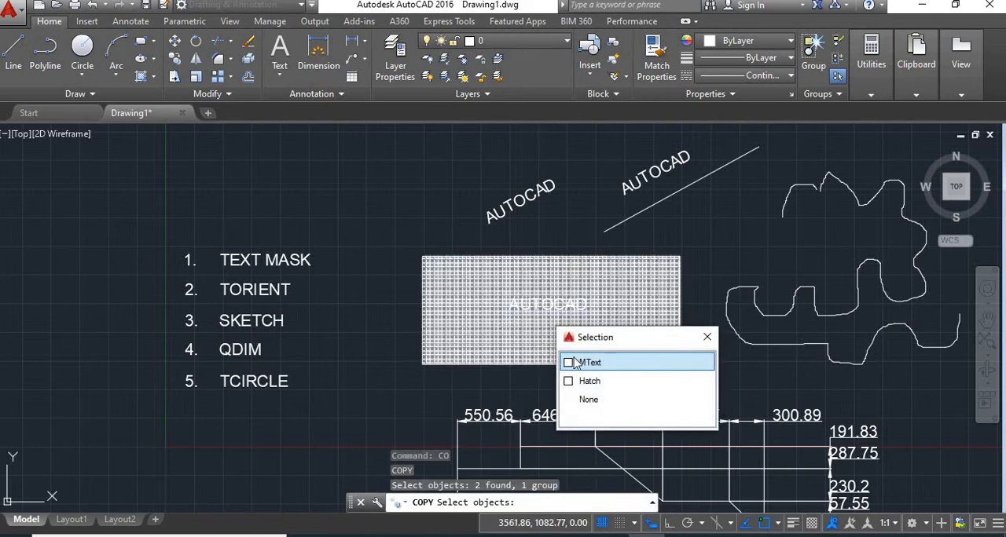
pyautogui.click(581, 364)
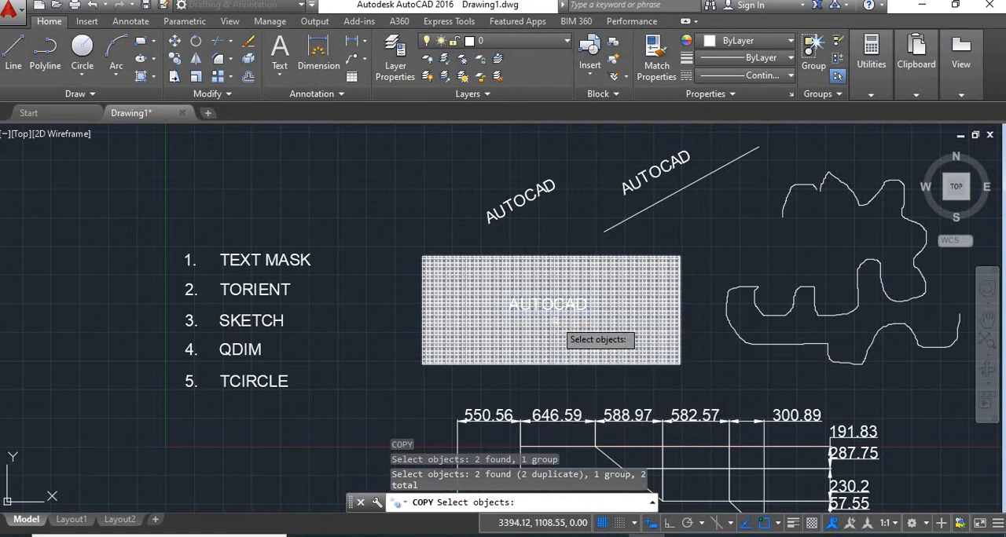
pyautogui.press('Return')
pyautogui.click(548, 305)
pyautogui.moveTo(263, 472); pyautogui.dragTo(389, 338, button='middle')
pyautogui.click(376, 346)
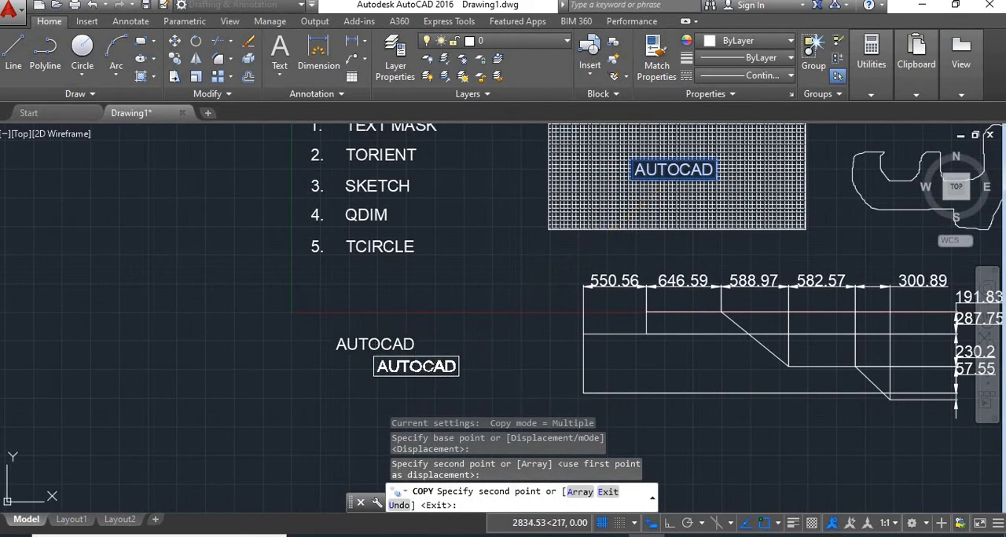
pyautogui.press('Return')
# Step: Enclose the copied AUTOCAD text with TCIRCLE using offset factor 1, the Circles shape and constant size
pyautogui.scroll(2, 366, 296)
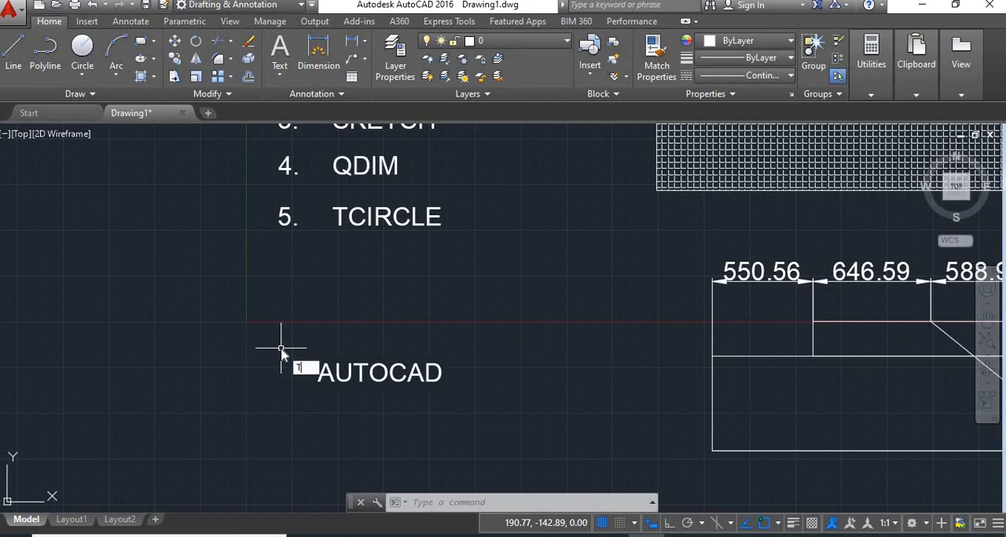
pyautogui.write('C')
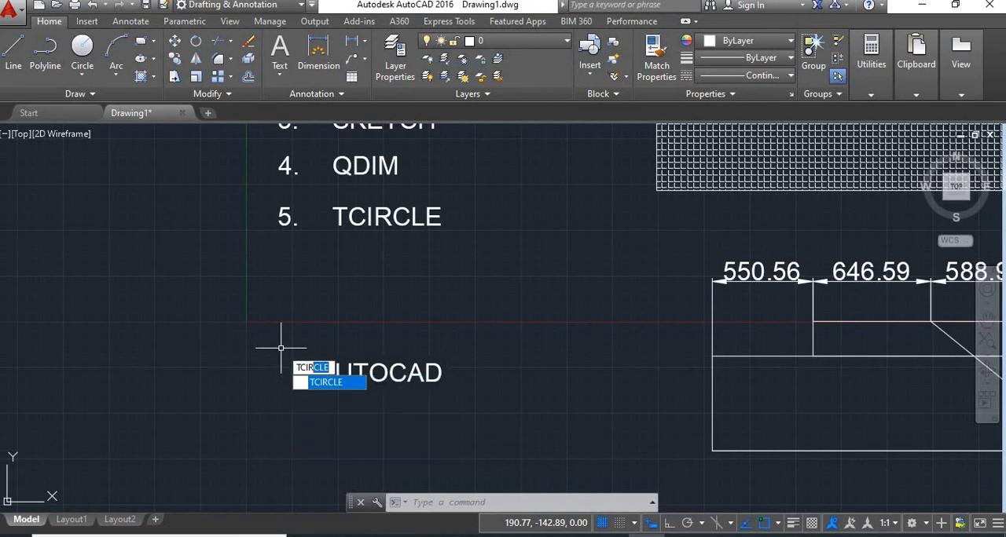
pyautogui.write('IR')
pyautogui.press('Return')
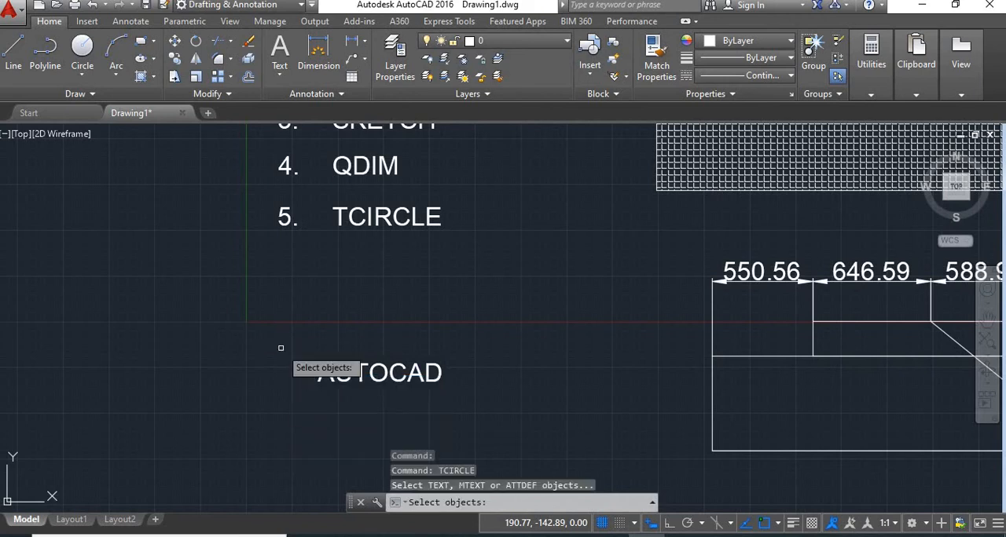
pyautogui.click(361, 374)
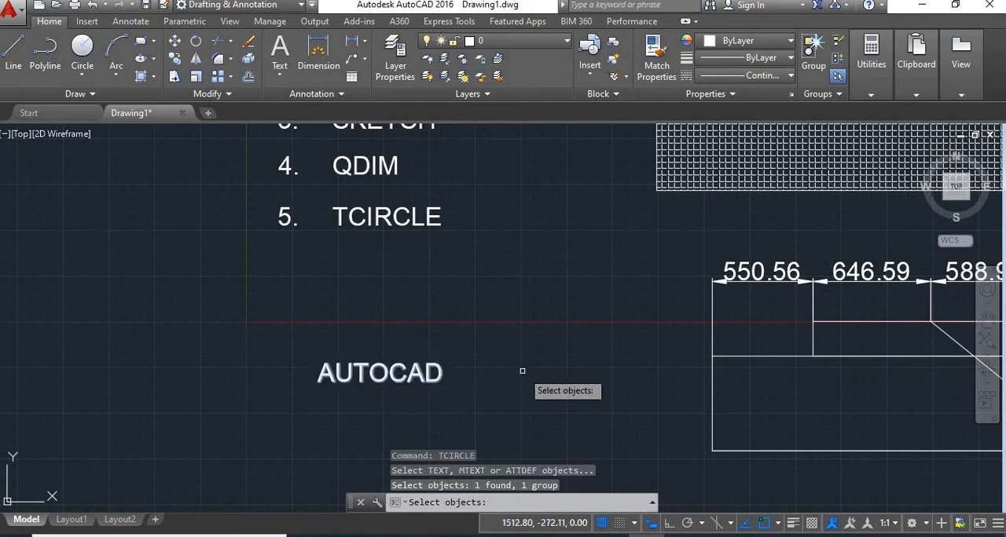
pyautogui.press('Return')
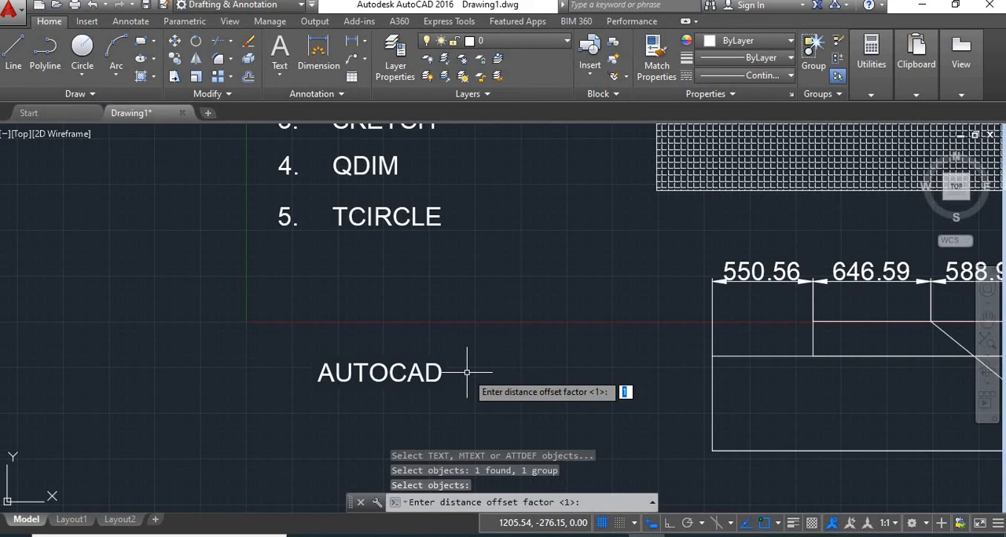
pyautogui.press('Return')
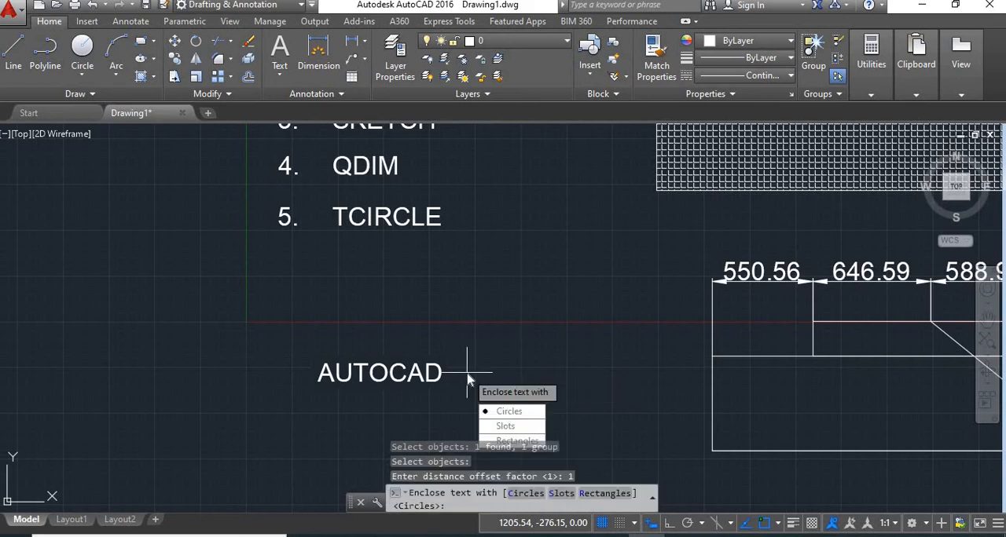
pyautogui.press('Down')
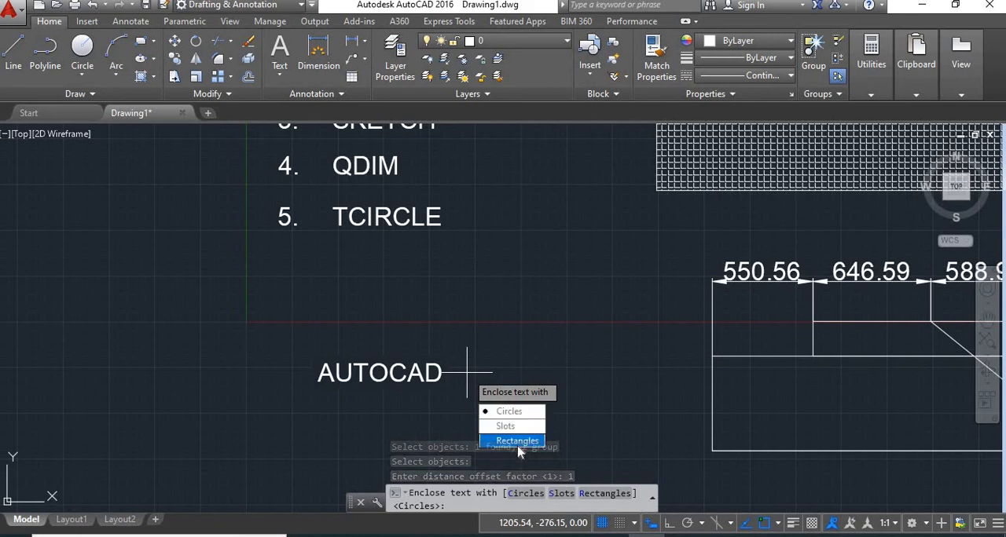
pyautogui.click(519, 414)
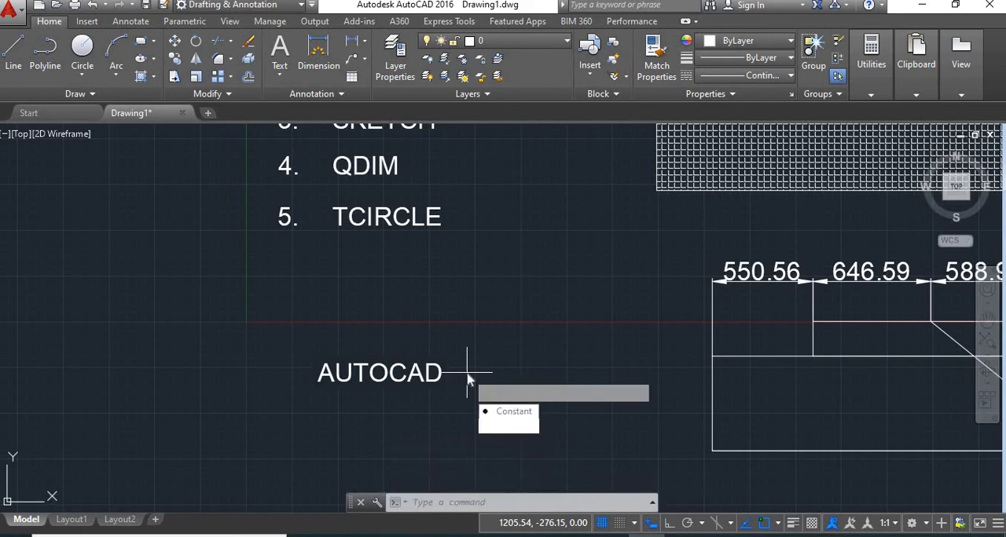
pyautogui.click(498, 411)
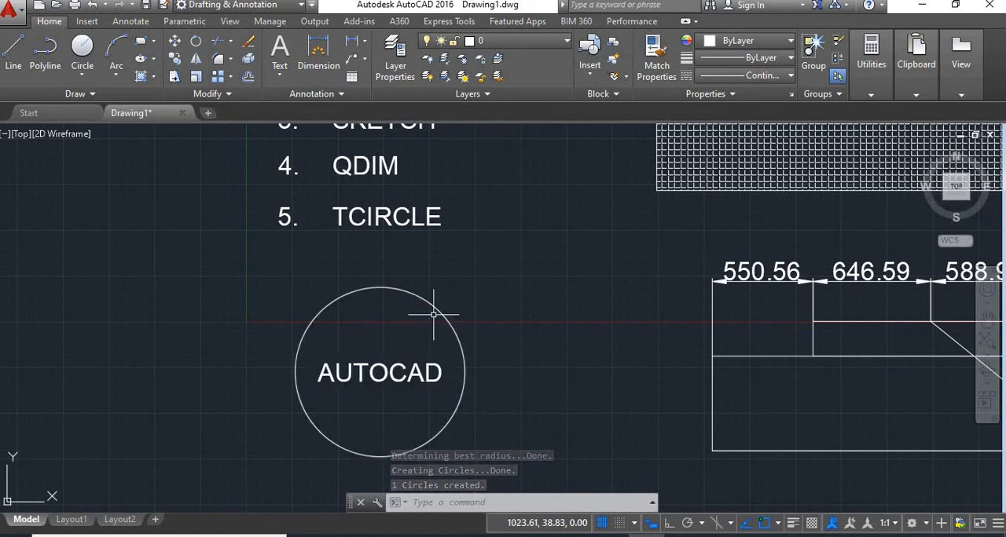
# Step: Delete the circle around the copied AUTOCAD text
pyautogui.click(471, 321)
pyautogui.click(433, 335)
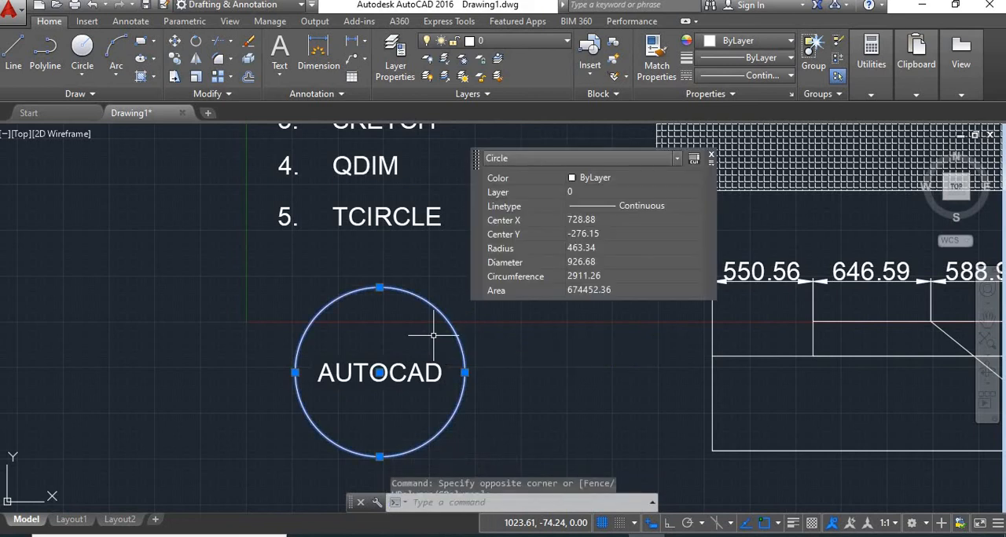
pyautogui.press('Delete')
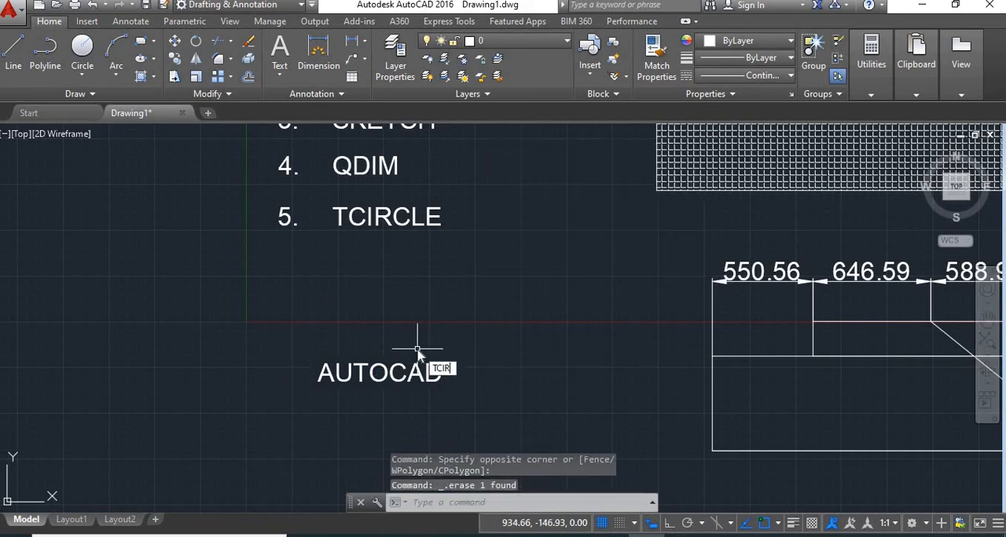
# Step: Enclose the copied AUTOCAD text with a TCIRCLE slot of constant size, offset factor 1, keeping both width and height constant
pyautogui.press('Return')
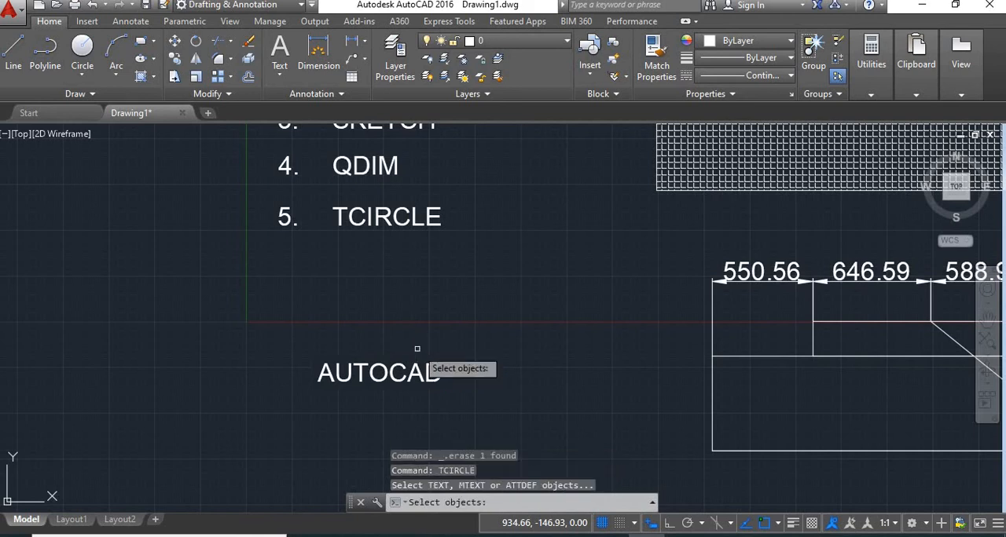
pyautogui.click(404, 377)
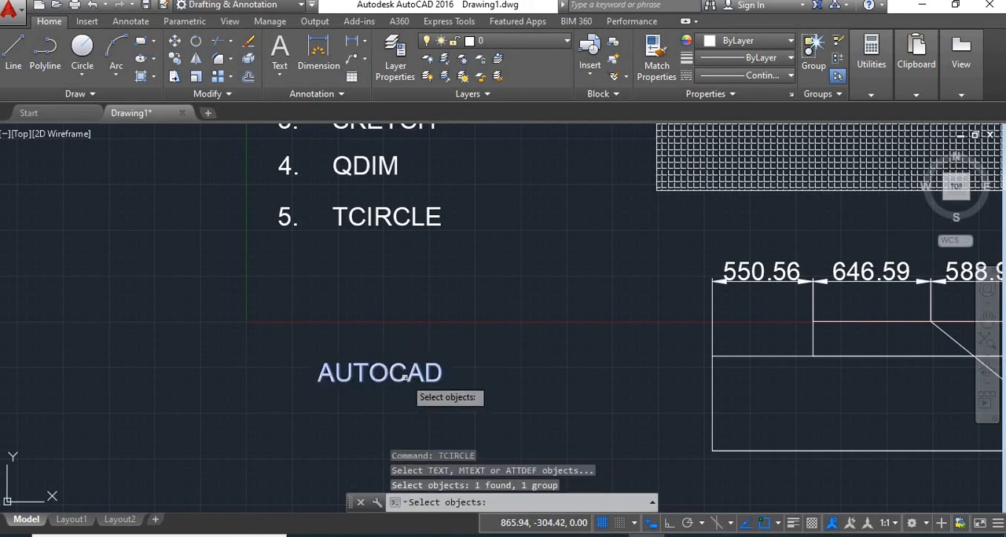
pyautogui.press('Return')
pyautogui.press('Return')
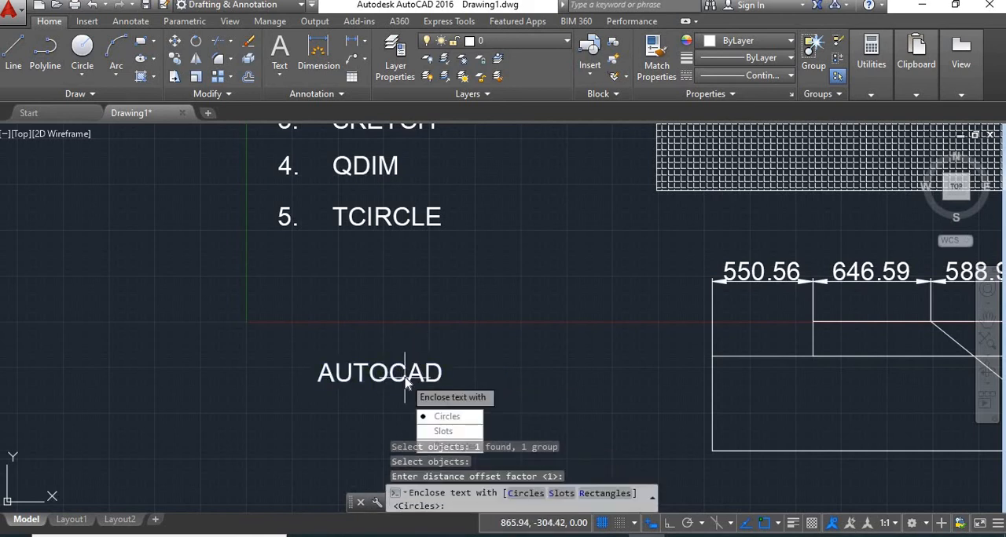
pyautogui.moveTo(494, 377); pyautogui.dragTo(487, 324, button='middle')
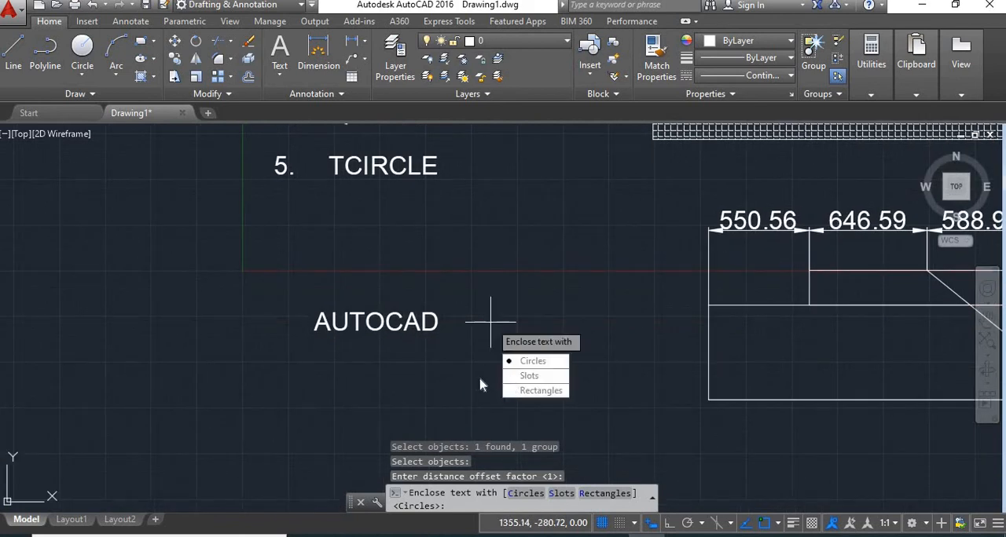
pyautogui.click(529, 377)
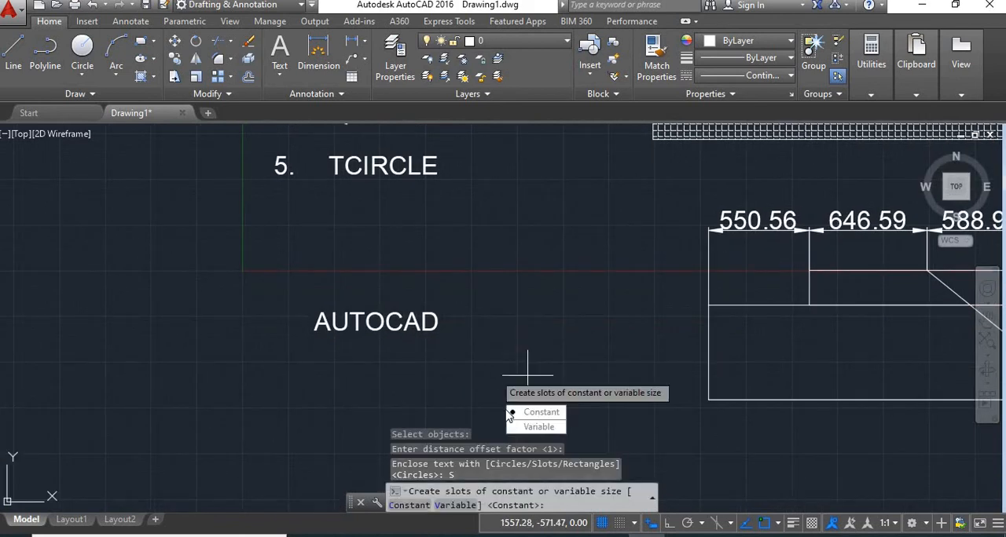
pyautogui.click(533, 412)
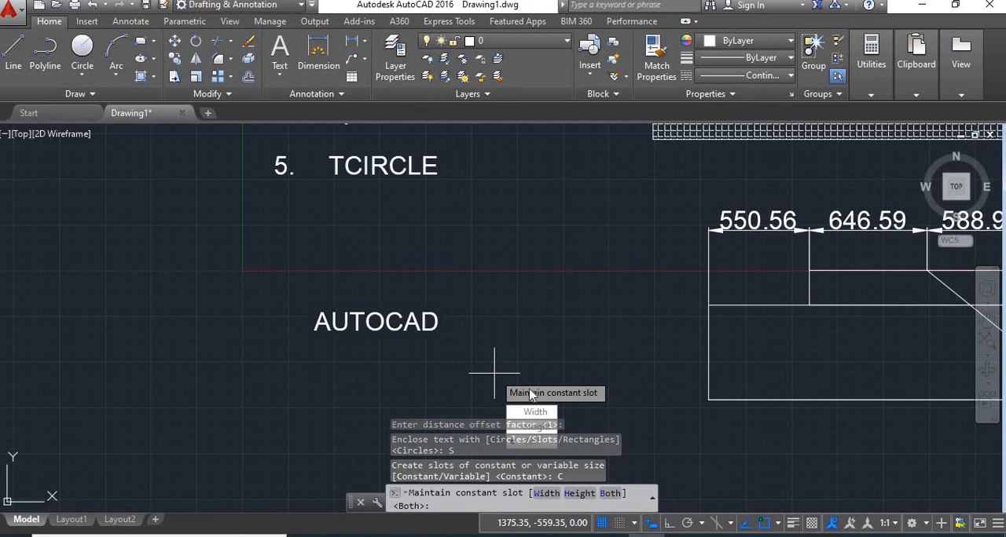
pyautogui.moveTo(579, 444); pyautogui.dragTo(562, 344, button='middle')
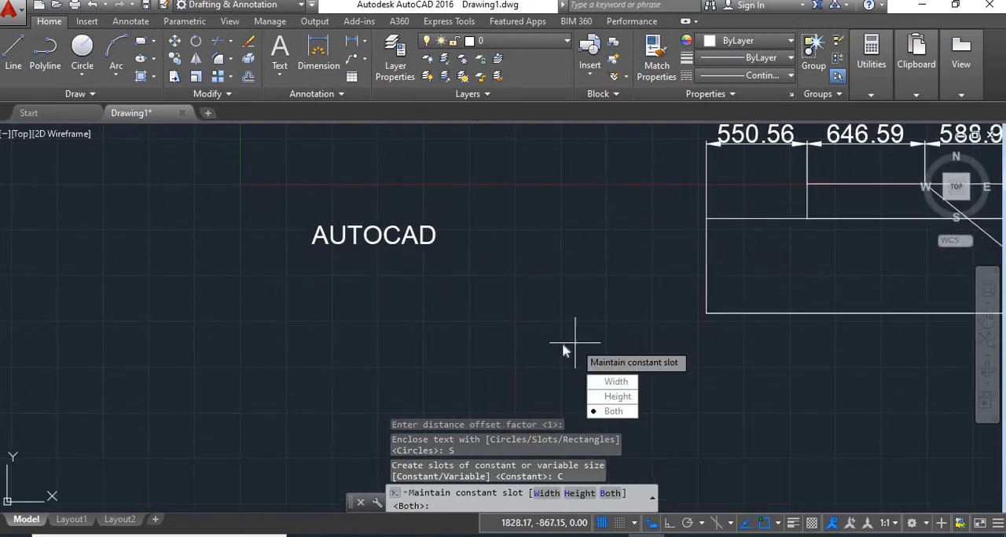
pyautogui.click(612, 411)
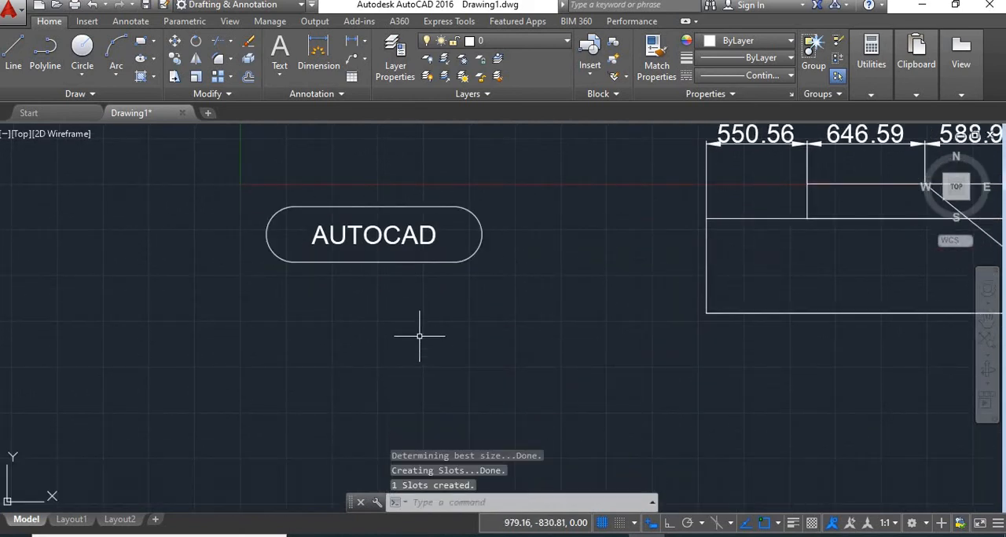
# Step: Copy the AUTOCAD text from inside the slot to the empty area directly below it
pyautogui.moveTo(353, 285); pyautogui.dragTo(369, 324, button='middle')
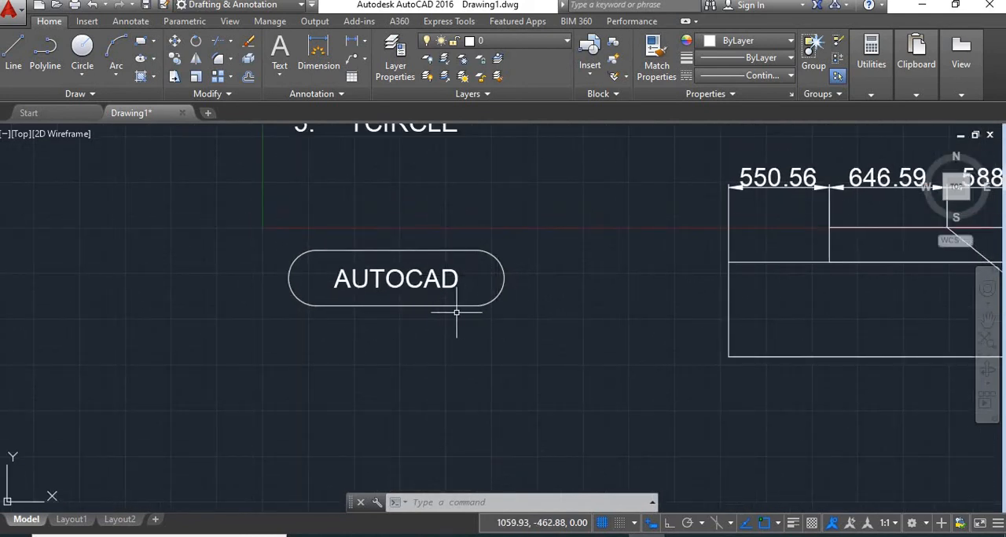
pyautogui.write('o')
pyautogui.press('Return')
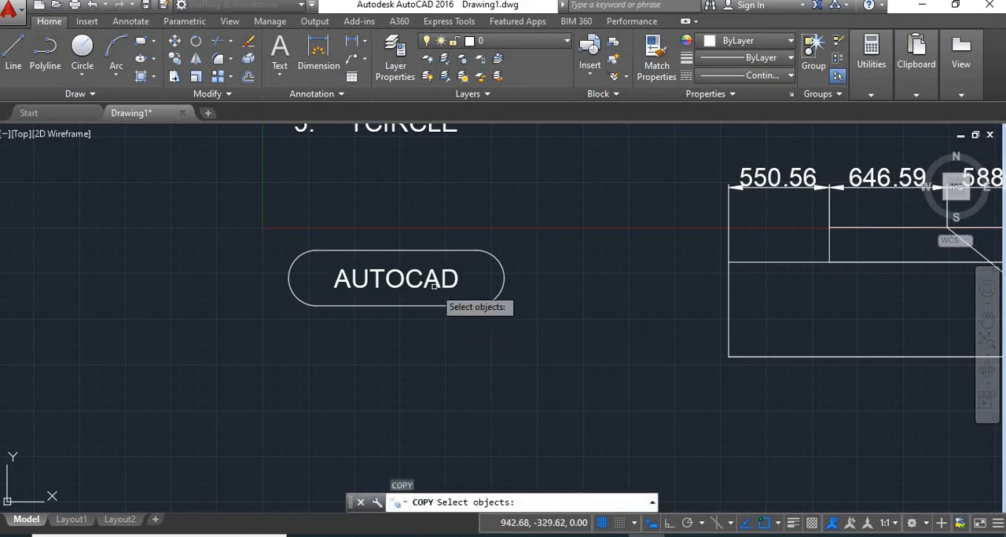
pyautogui.click(429, 279)
pyautogui.press('Return')
pyautogui.click(441, 293)
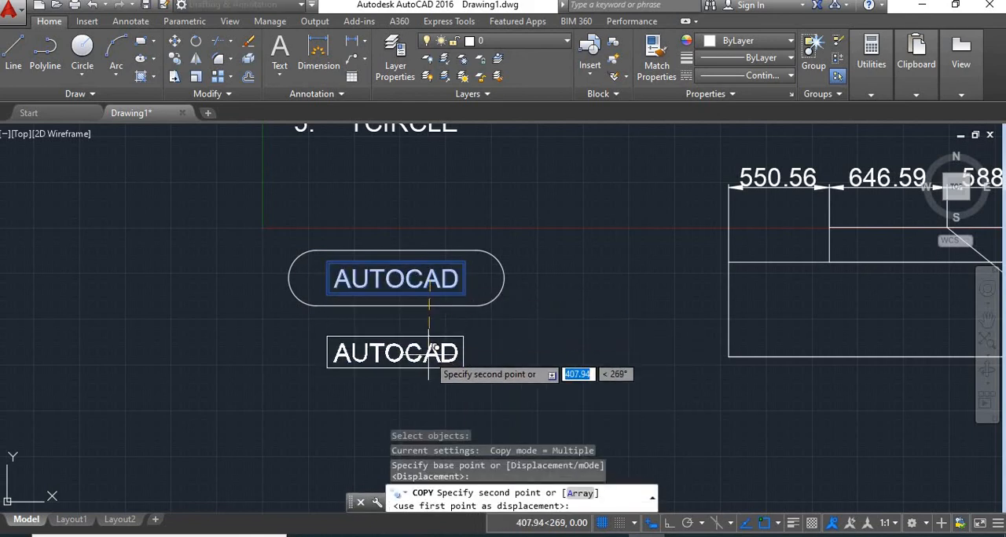
pyautogui.click(440, 368)
pyautogui.press('Return')
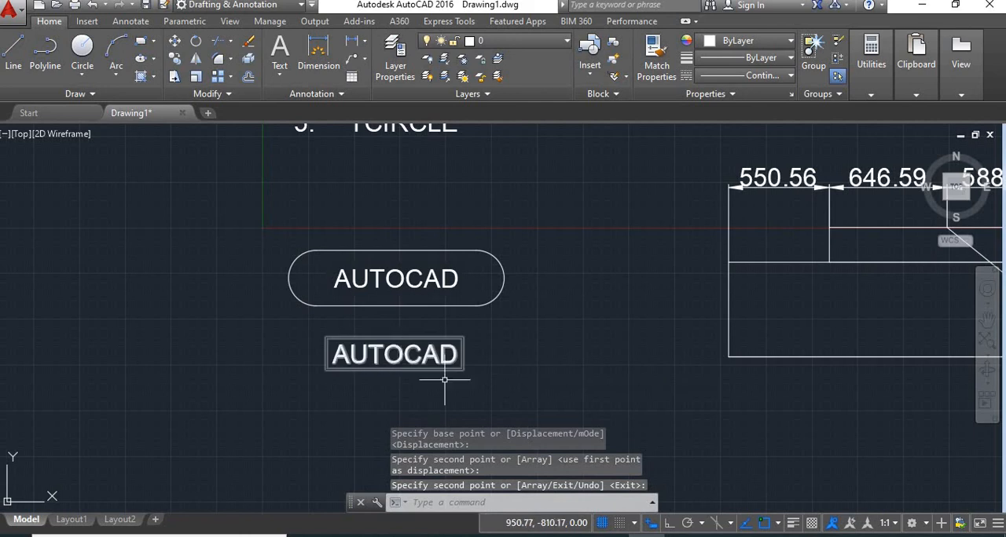
# Step: Enclose the lower AUTOCAD text with a TCIRCLE rectangle of constant size, offset factor 1, keeping both width and height constant
pyautogui.moveTo(449, 381); pyautogui.dragTo(443, 303, button='middle')
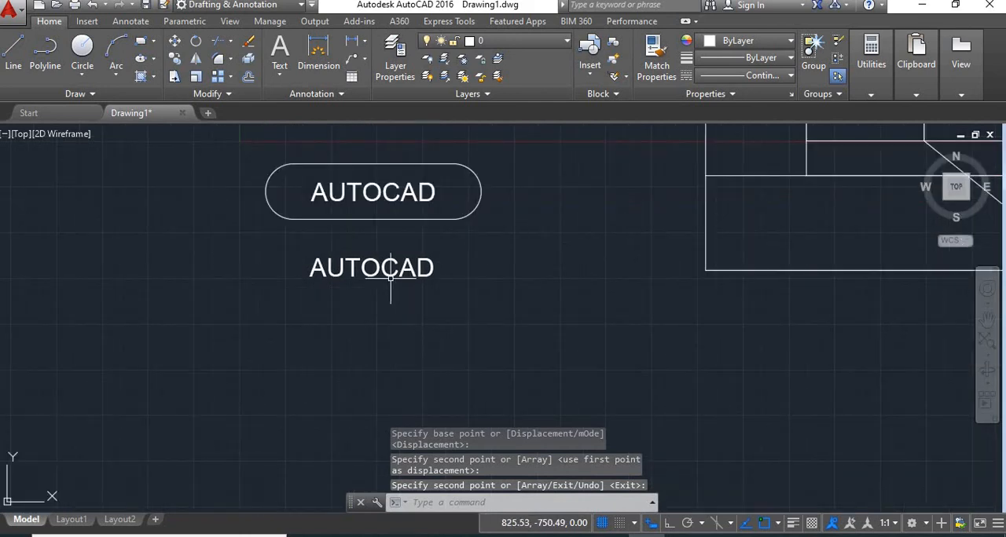
pyautogui.write('TCIRCLE')
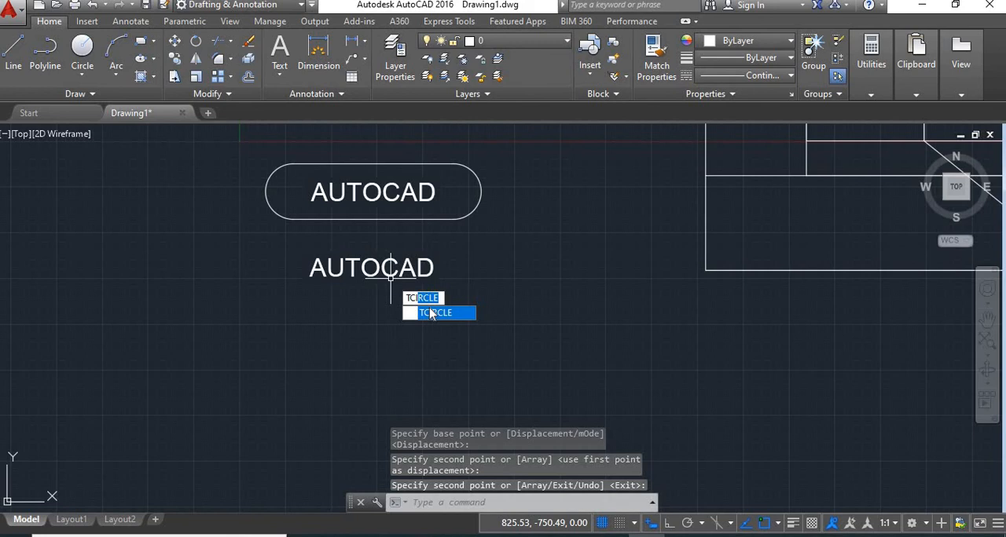
pyautogui.click(431, 313)
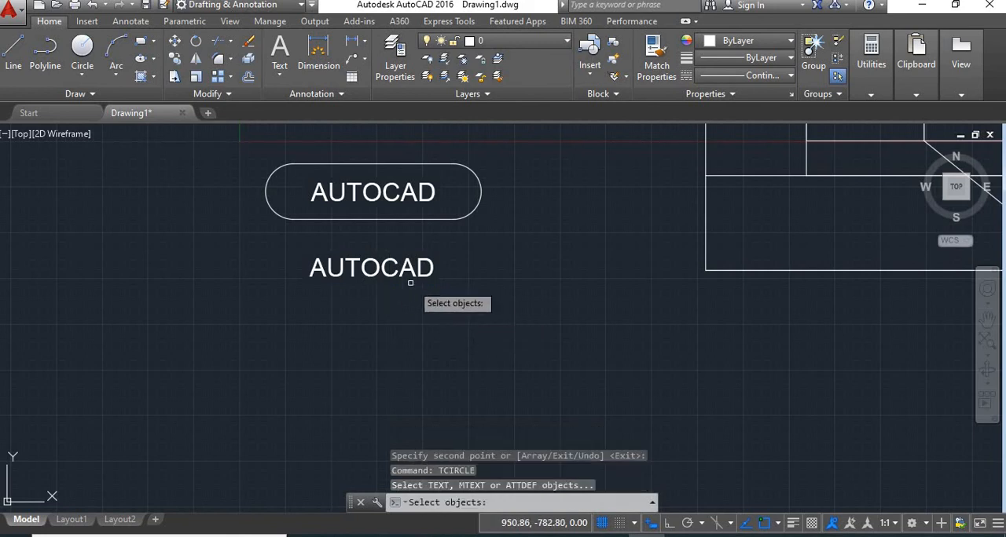
pyautogui.click(405, 282)
pyautogui.click(390, 262)
pyautogui.press('Return')
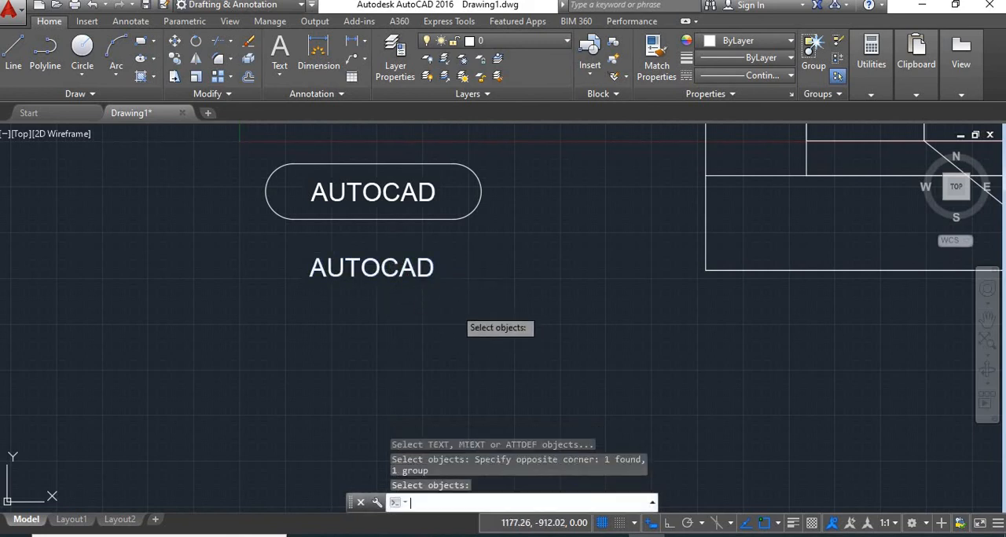
pyautogui.press('Return')
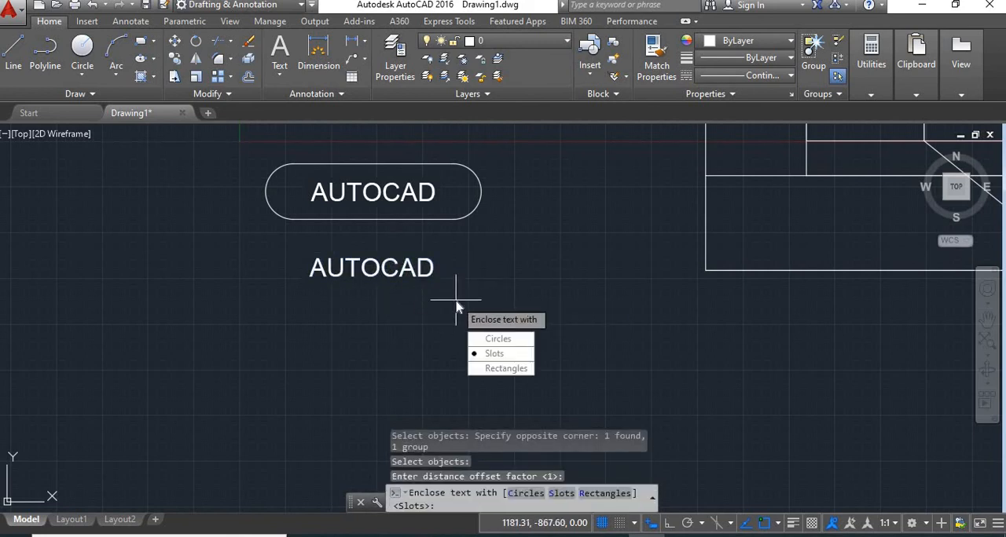
pyautogui.click(505, 369)
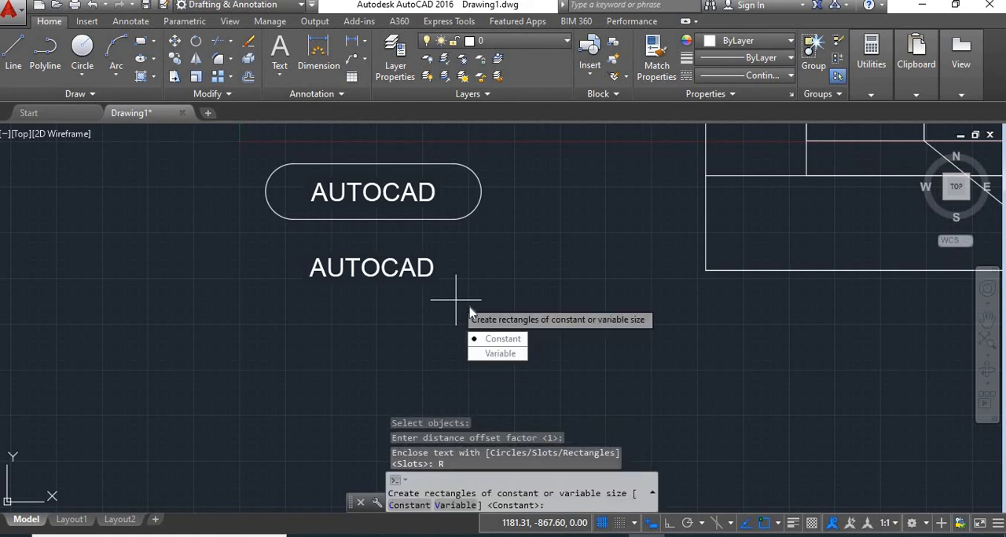
pyautogui.click(496, 339)
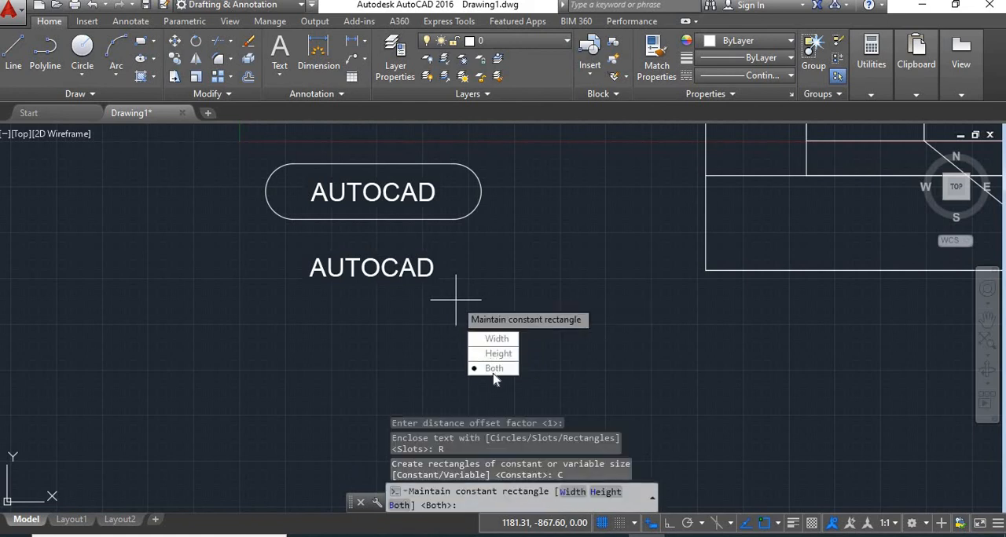
pyautogui.click(493, 369)
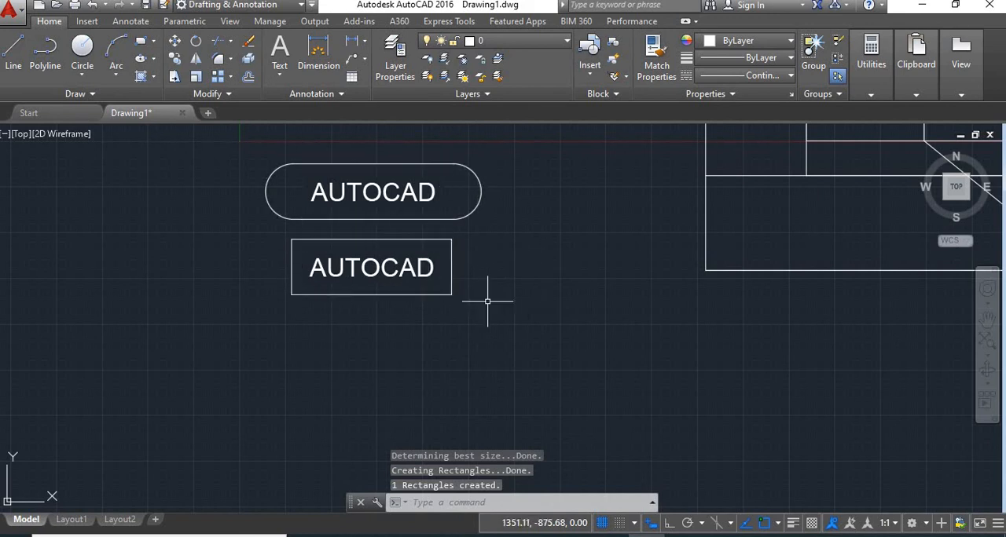
pyautogui.scroll(-4, 581, 266)
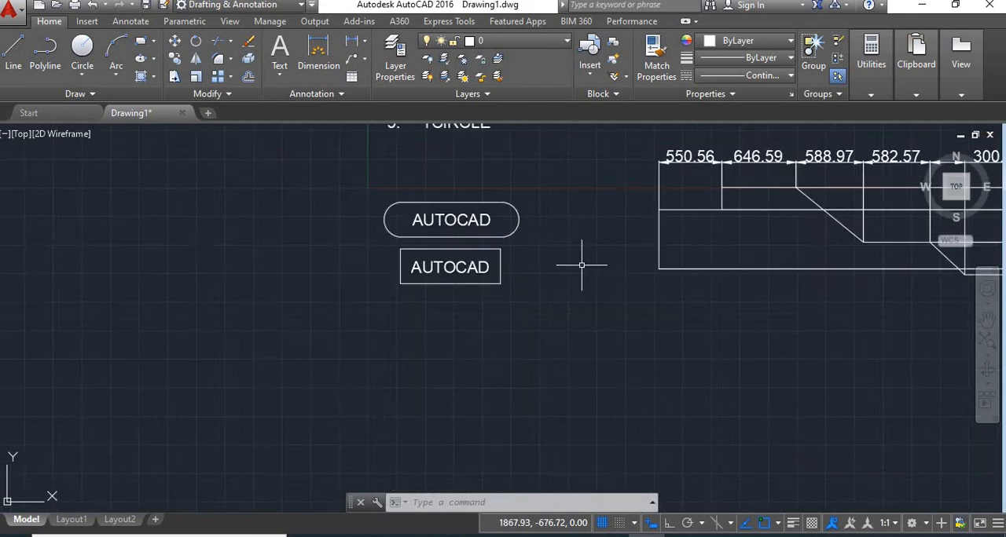
pyautogui.moveTo(582, 153); pyautogui.dragTo(536, 281, button='middle')
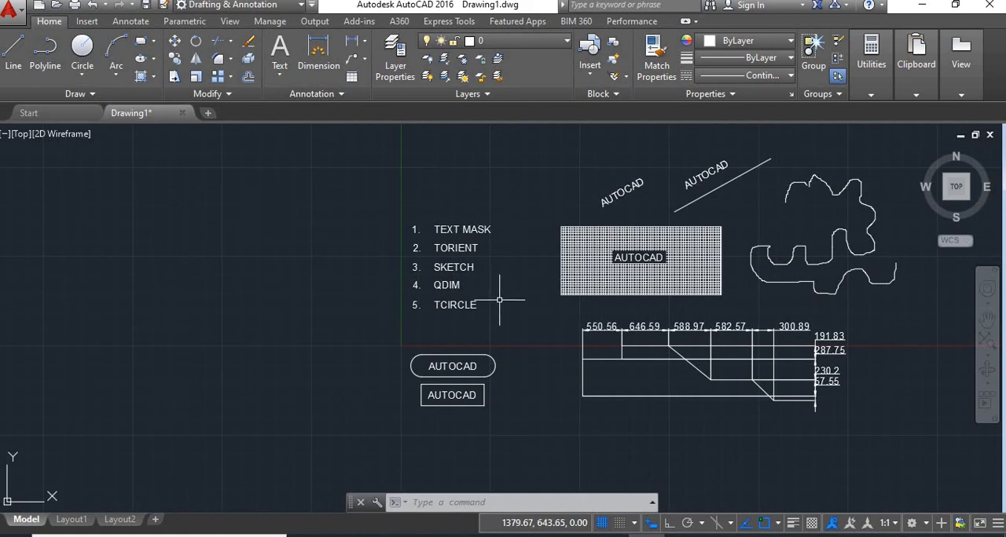